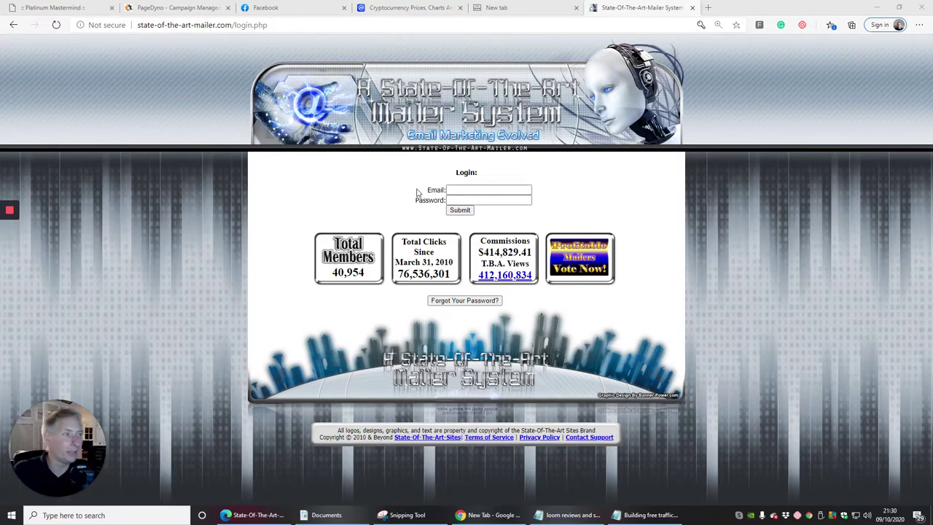
Log in to the State-Of-The-Art Mailer account with the member's e-mail and the account password.
left_click(463, 187)
left_click(474, 204)
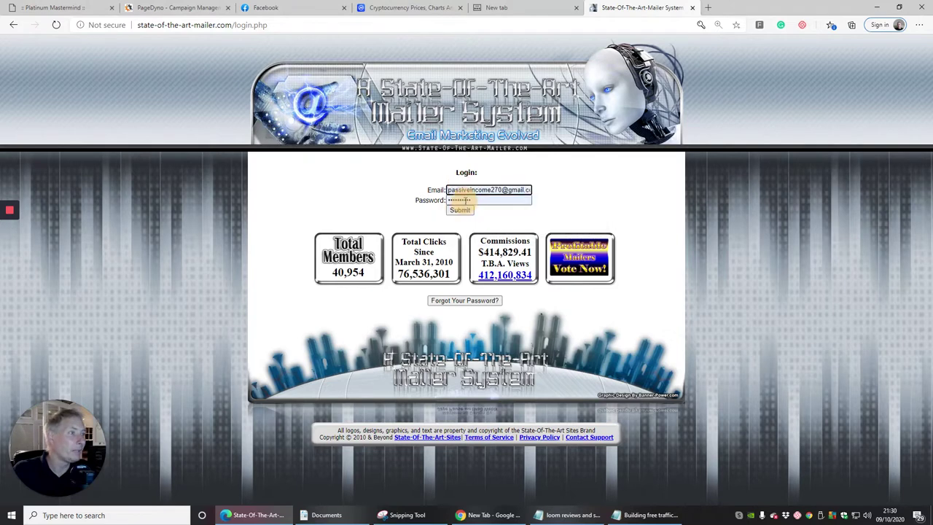
left_click(460, 211)
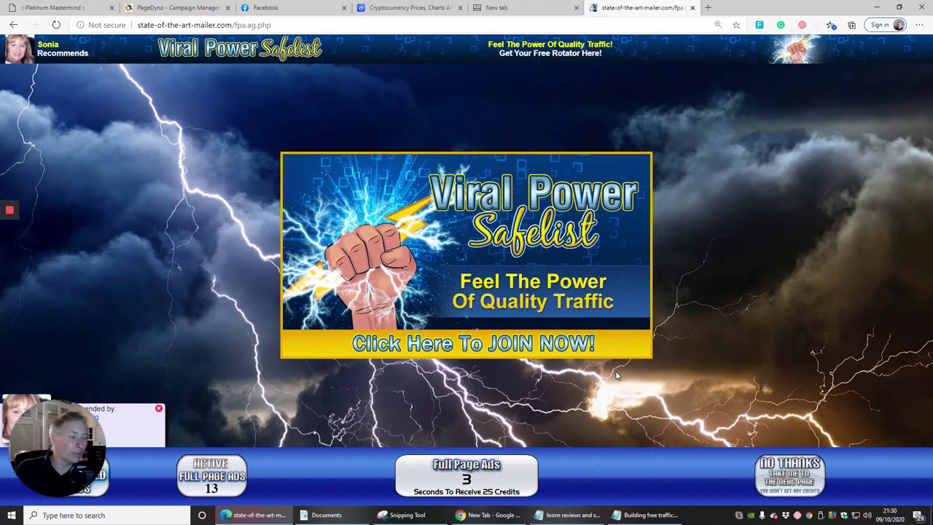
Continue past the two full-page ads shown after login toward the members area.
mouse_move(38, 458)
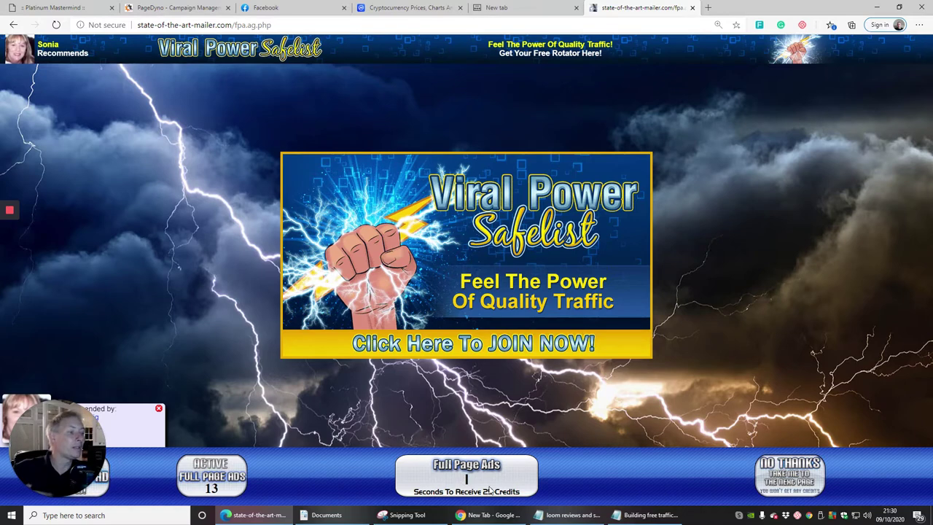
left_click_drag(38, 458, 66, 130)
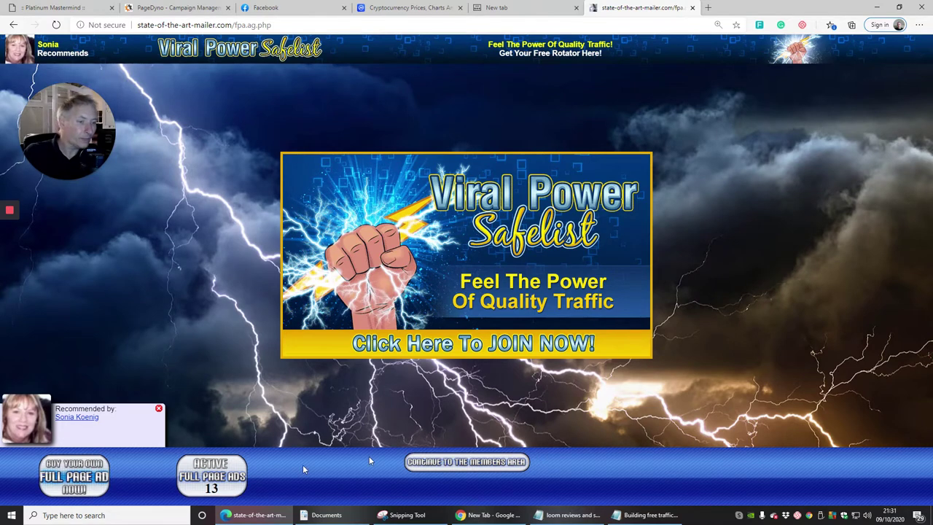
left_click(472, 467)
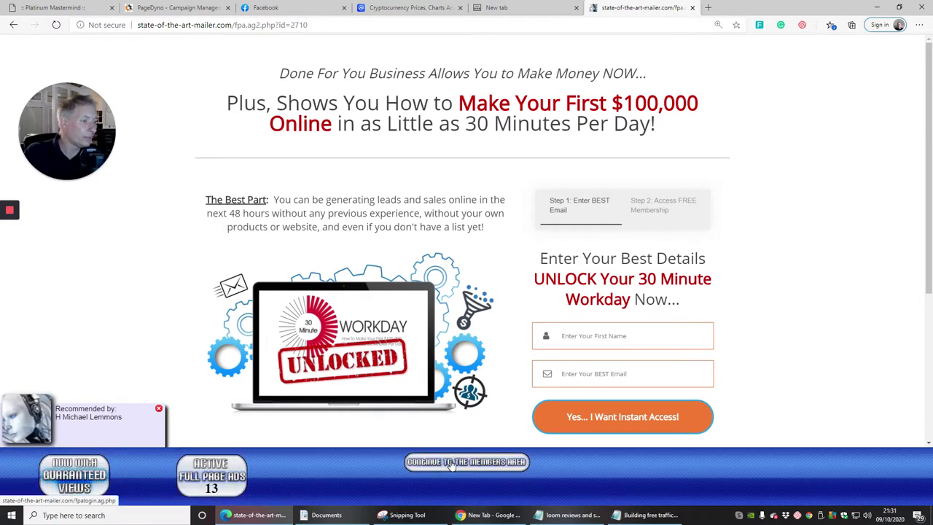
left_click(452, 464)
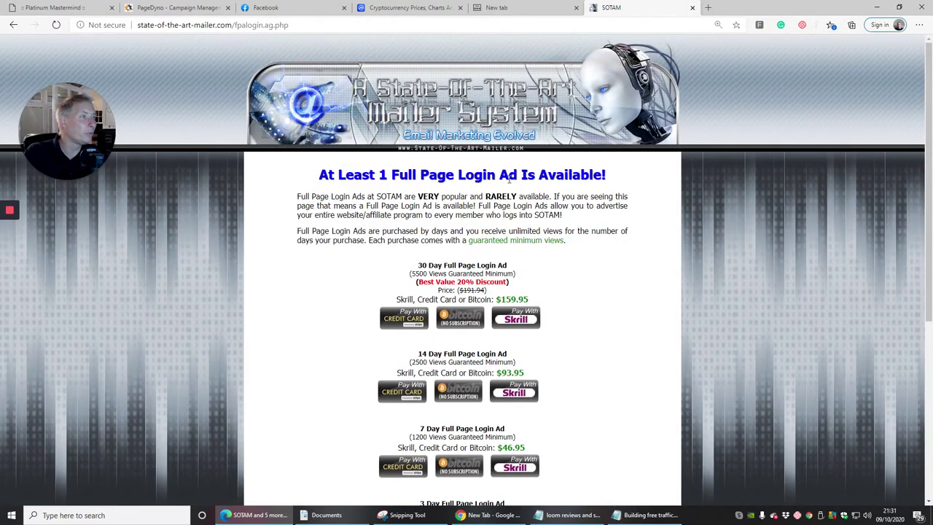
Look over the full page login ad packages, decline the offer and continue to the member's area.
scroll(609, 277, "down", 4)
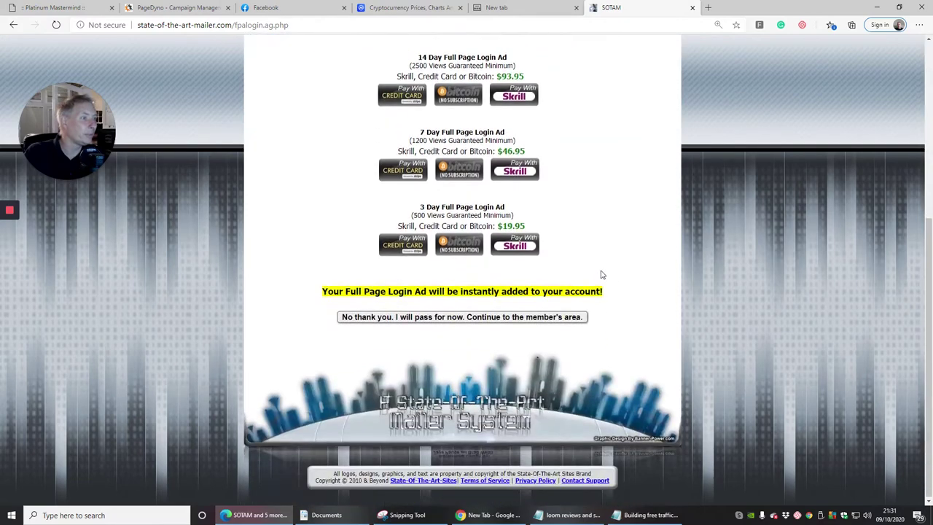
scroll(602, 270, "up", 2)
scroll(604, 271, "down", 2)
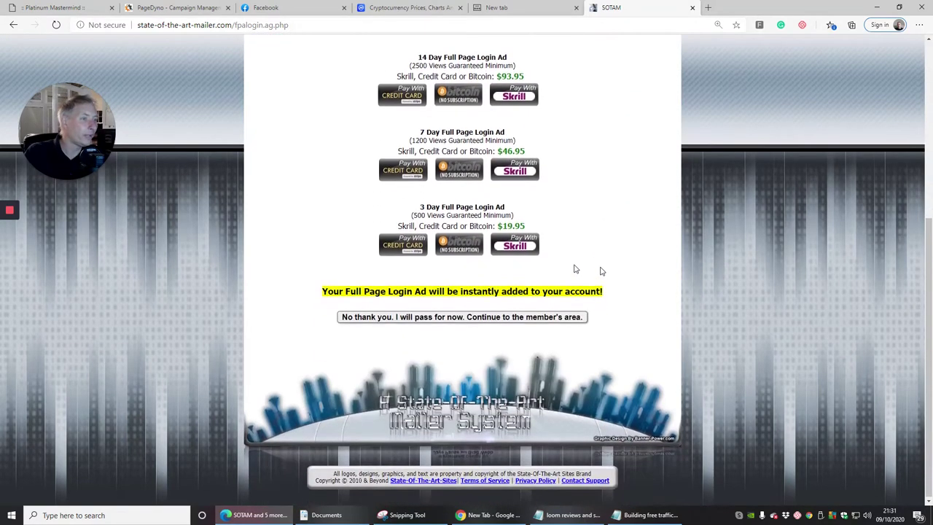
left_click(390, 316)
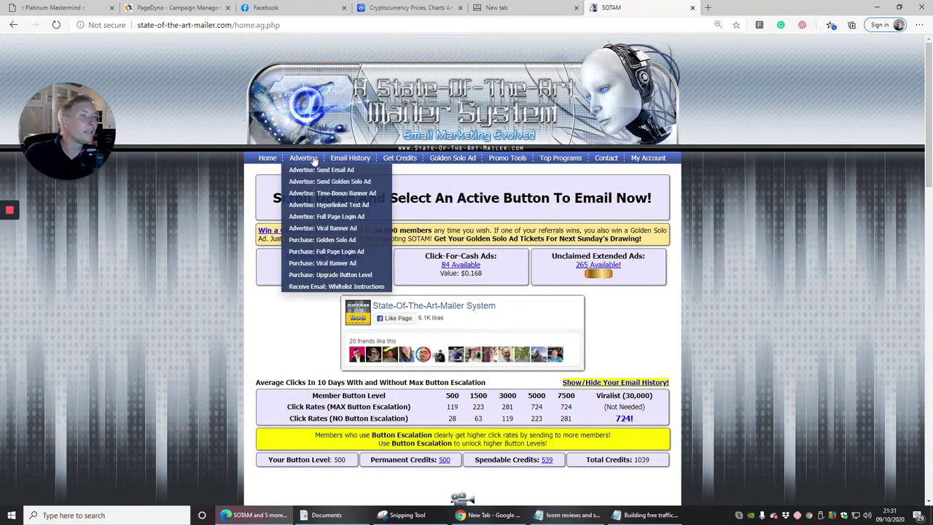
Check the page for getting more ad credits and return to the members' home page.
scroll(473, 188, "down", 1)
scroll(473, 188, "down", 5)
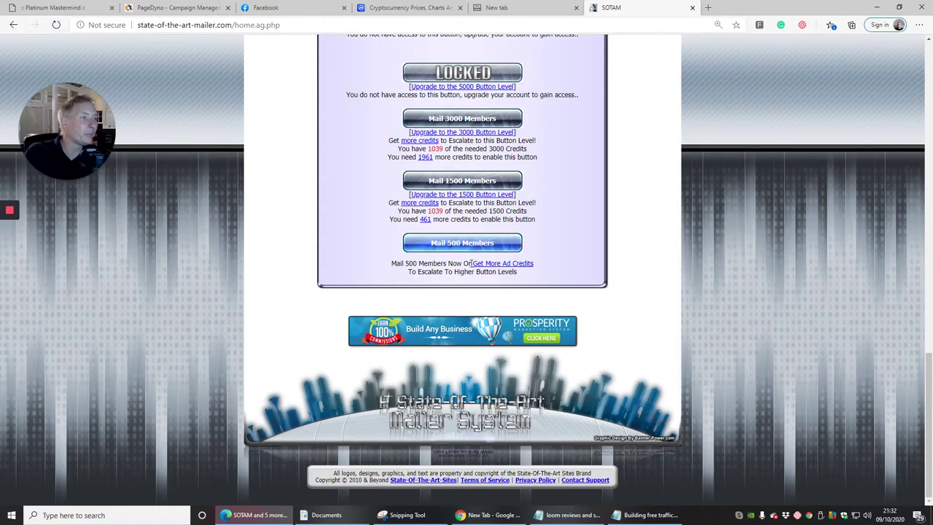
left_click(516, 265)
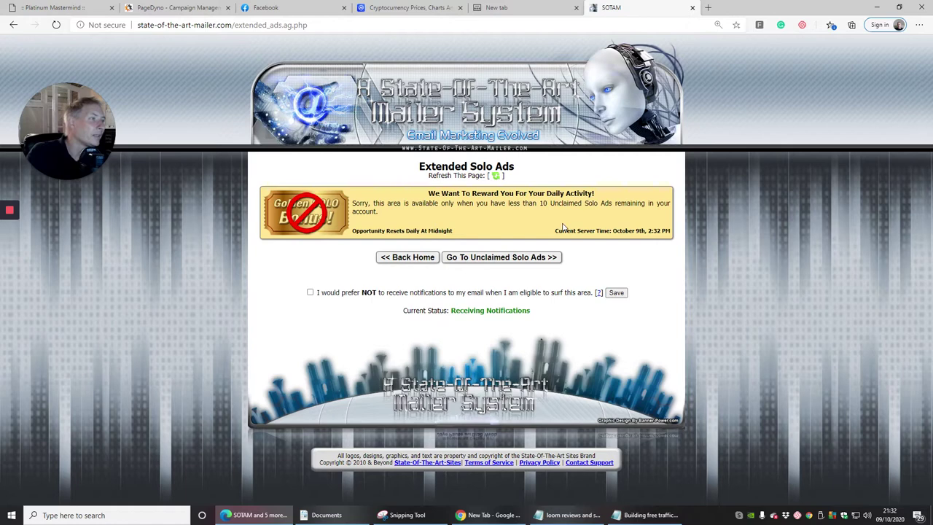
left_click(395, 258)
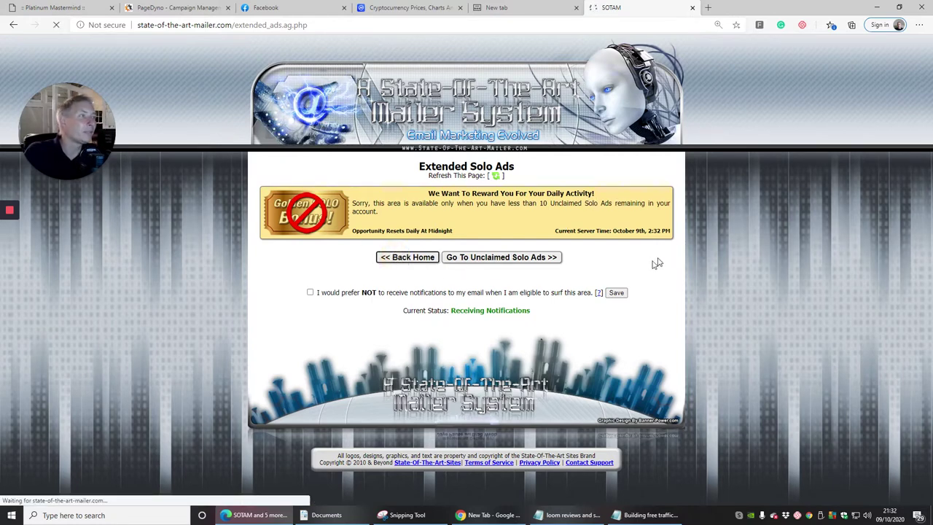
Start a mailing to 500 members from the home page and look over the ad URL form.
scroll(521, 304, "down", 3)
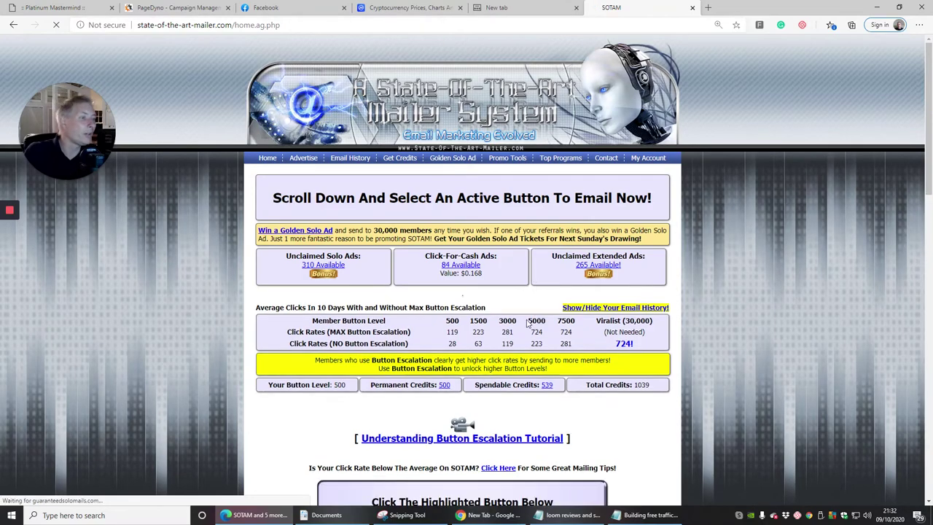
scroll(521, 303, "up", 4)
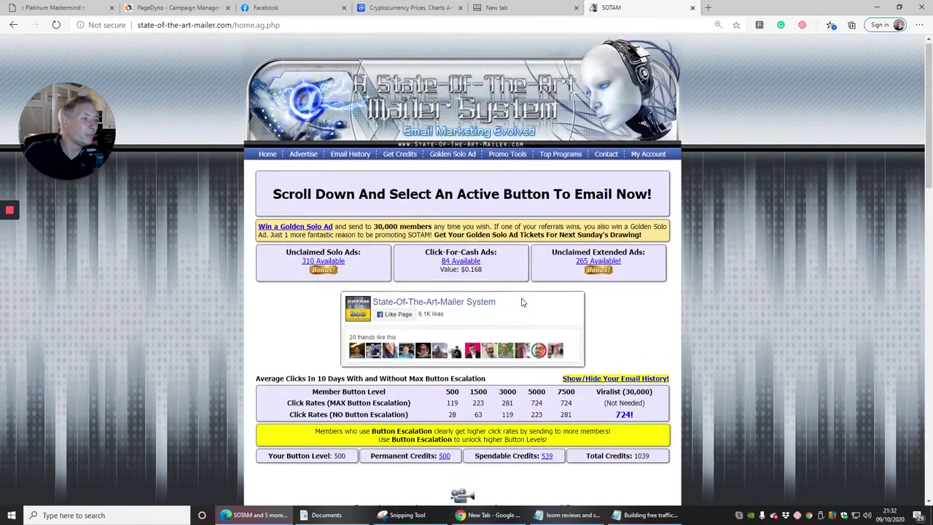
scroll(520, 300, "down", 5)
scroll(521, 299, "down", 6)
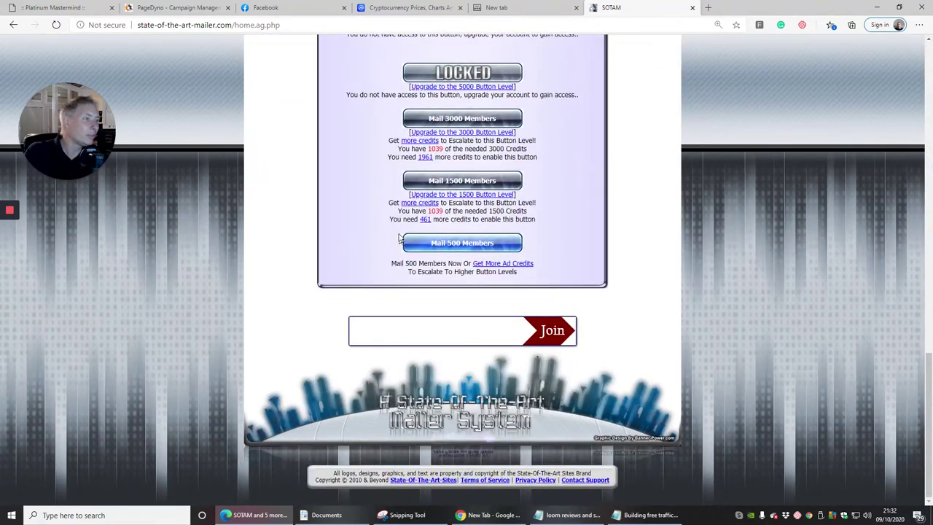
left_click(478, 245)
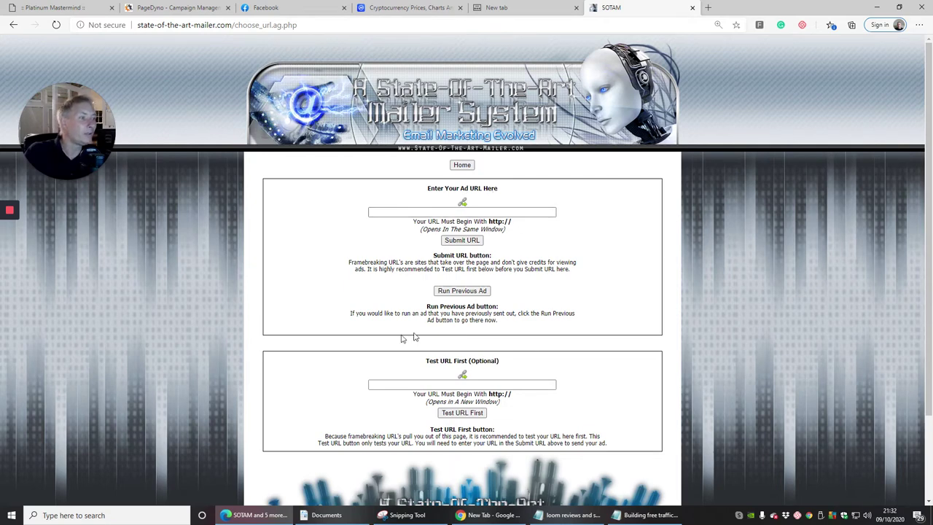
scroll(546, 292, "down", 2)
scroll(564, 304, "up", 2)
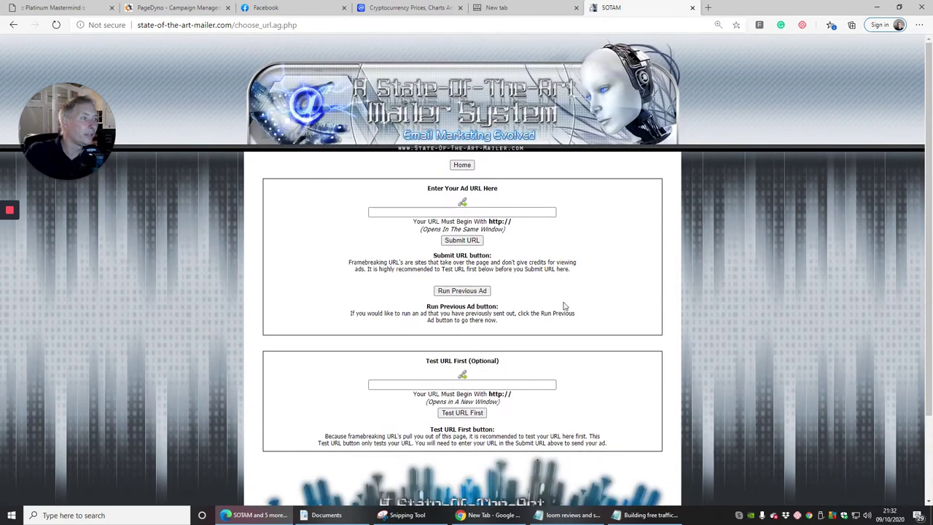
left_click(400, 211)
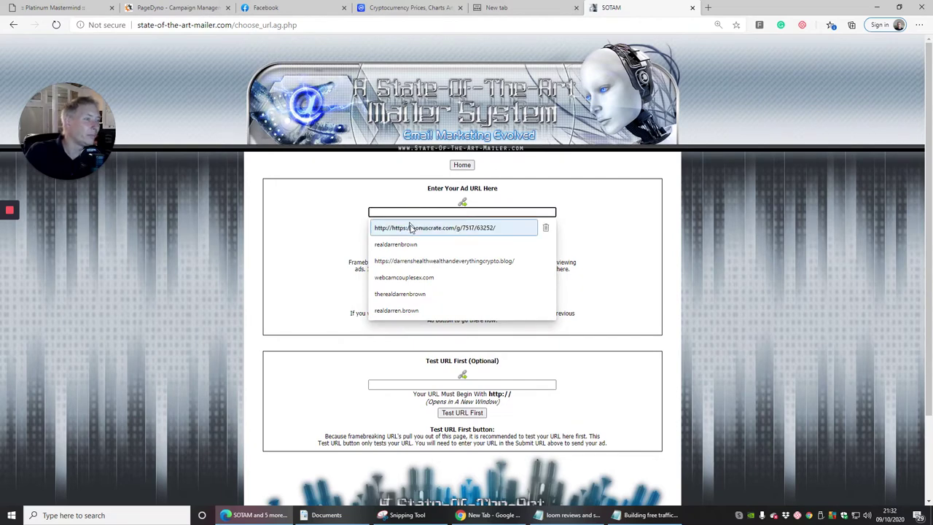
left_click(412, 228)
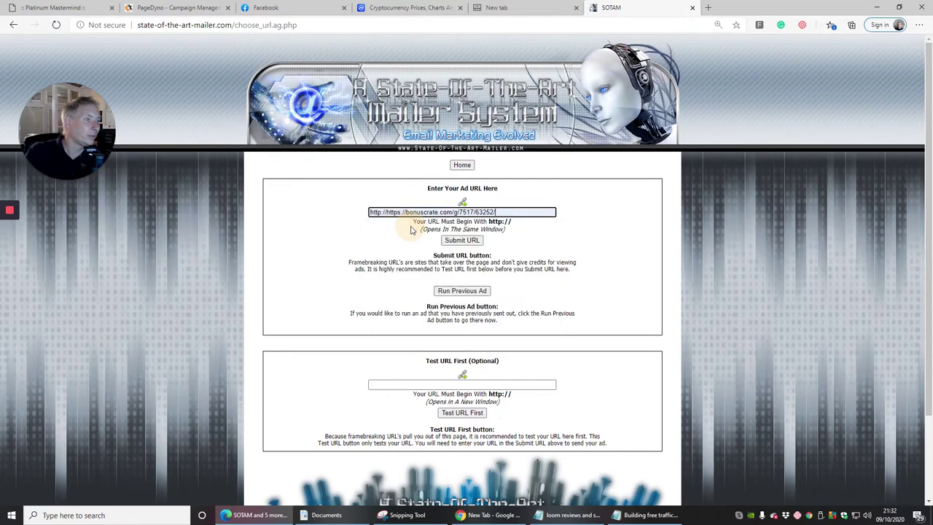
left_click(462, 240)
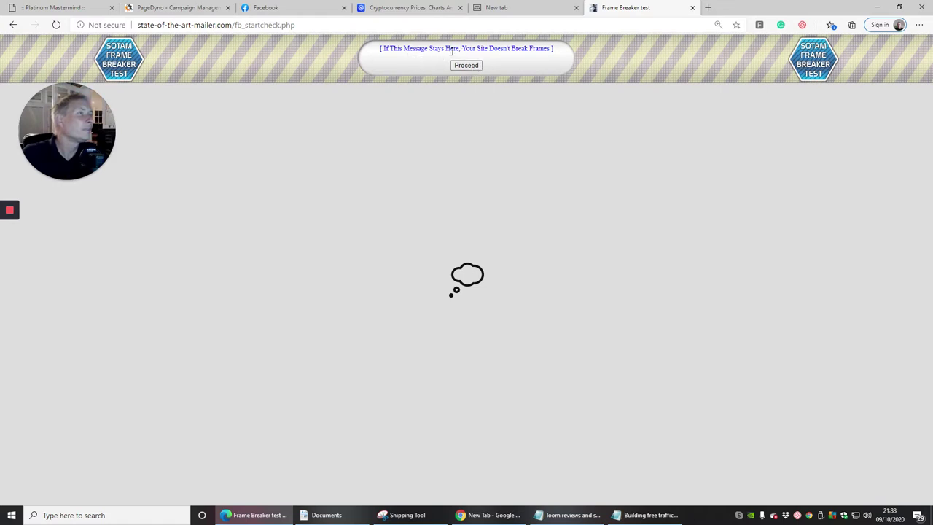
left_click(467, 66)
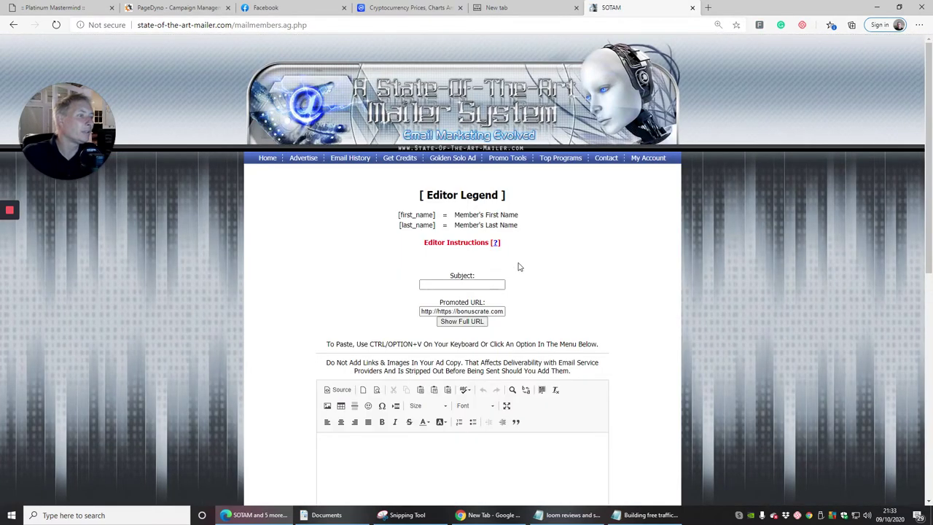
Examine the email composition page and its prohibited content rules, and show the full promoted URL.
scroll(518, 264, "down", 2)
scroll(554, 256, "up", 2)
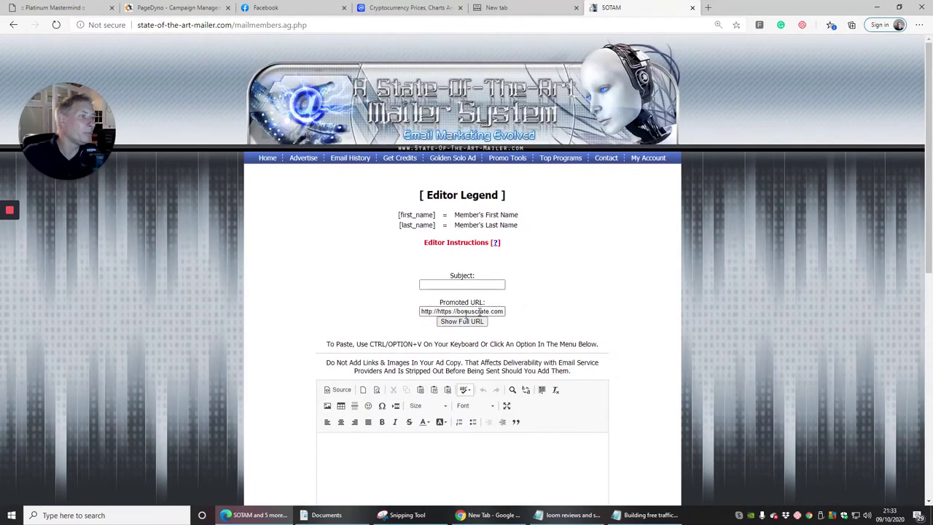
left_click(421, 312)
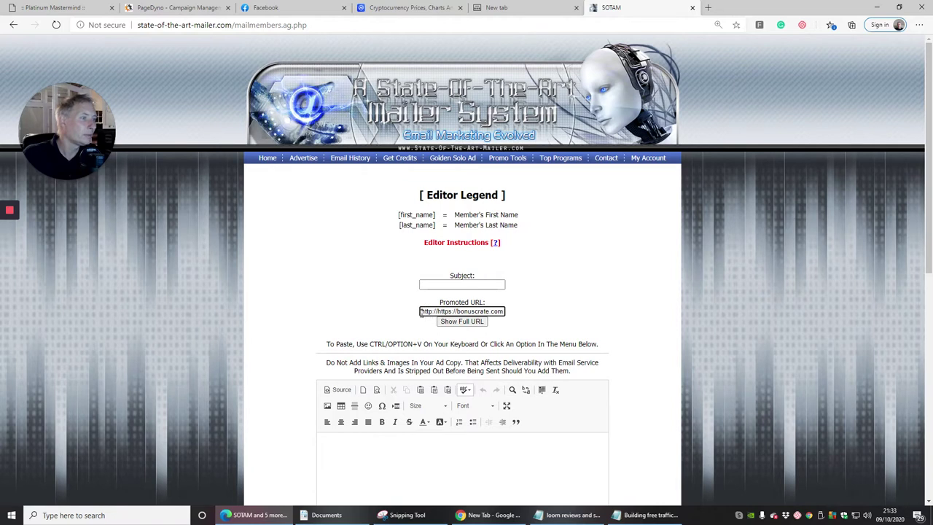
left_click_drag(445, 311, 517, 314)
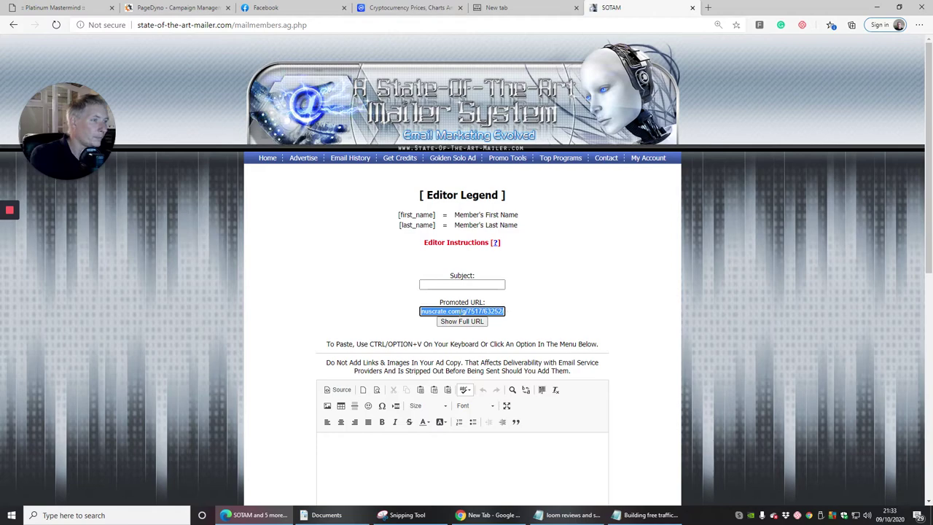
scroll(539, 250, "down", 6)
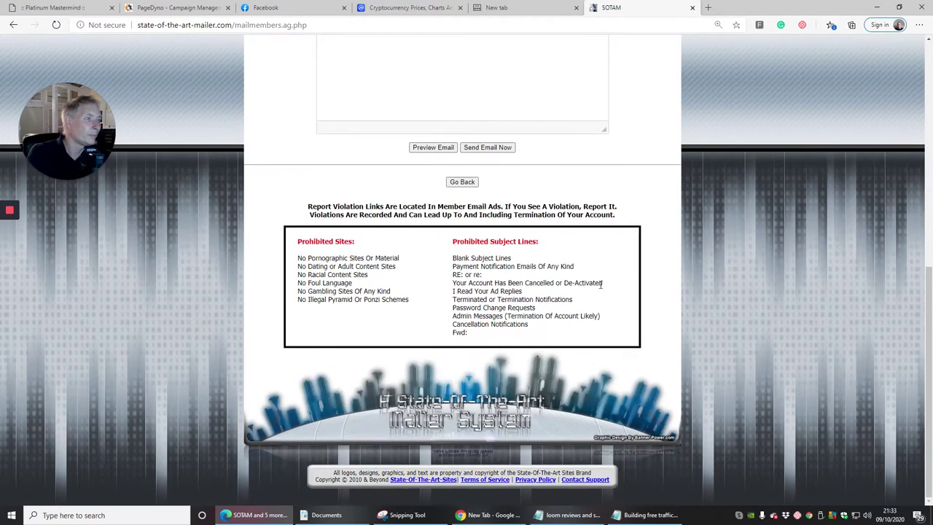
scroll(602, 311, "up", 7)
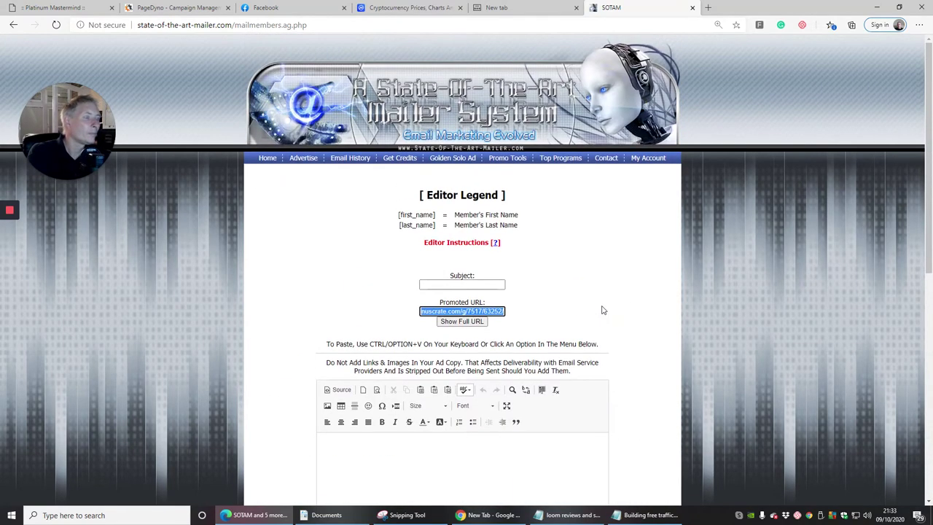
left_click(453, 323)
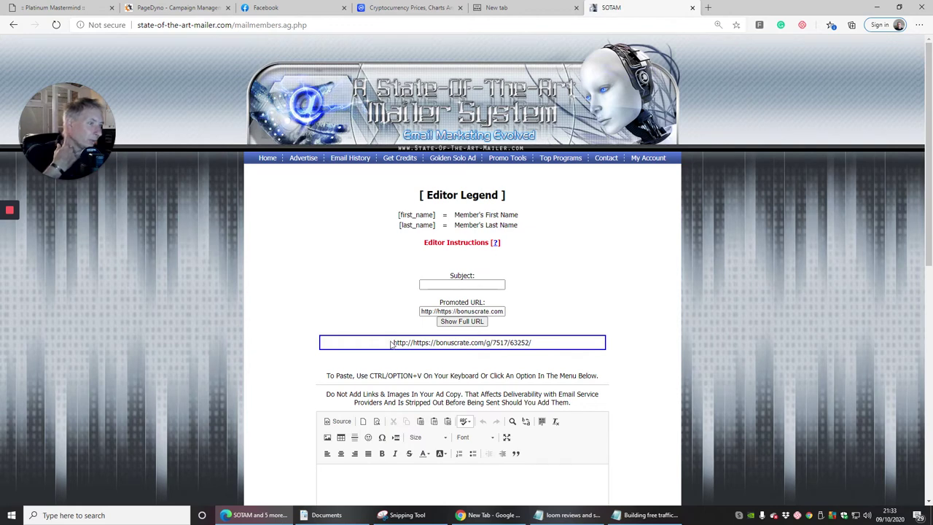
Go back from the email composition page to the home page and restart the mailing to 500 members.
left_click(11, 26)
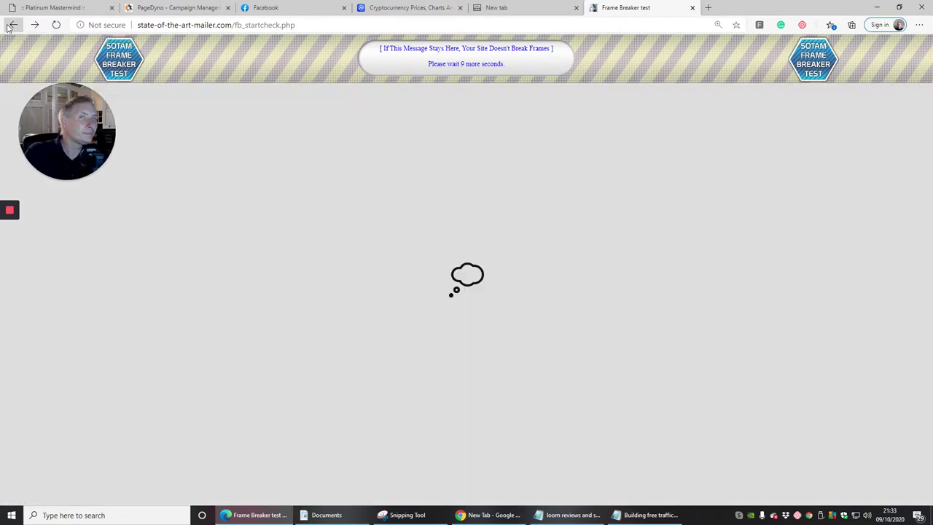
left_click(11, 25)
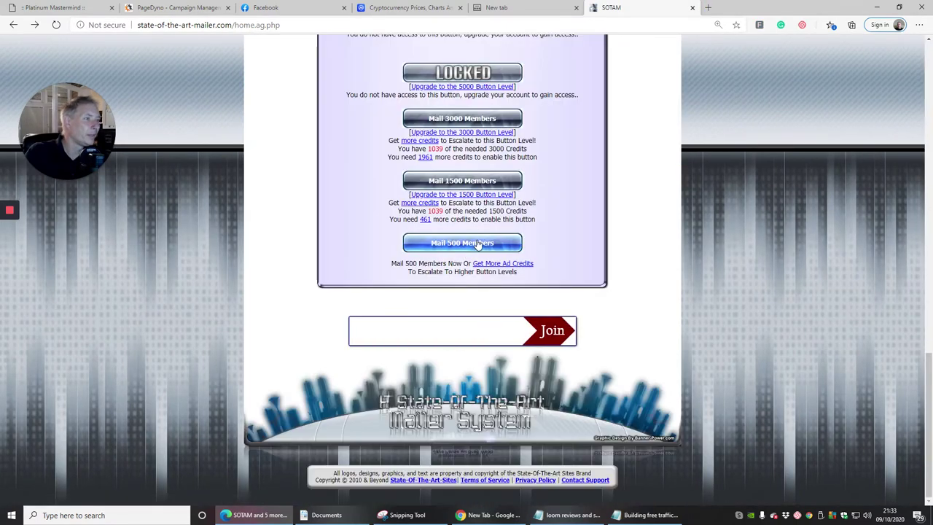
left_click(467, 245)
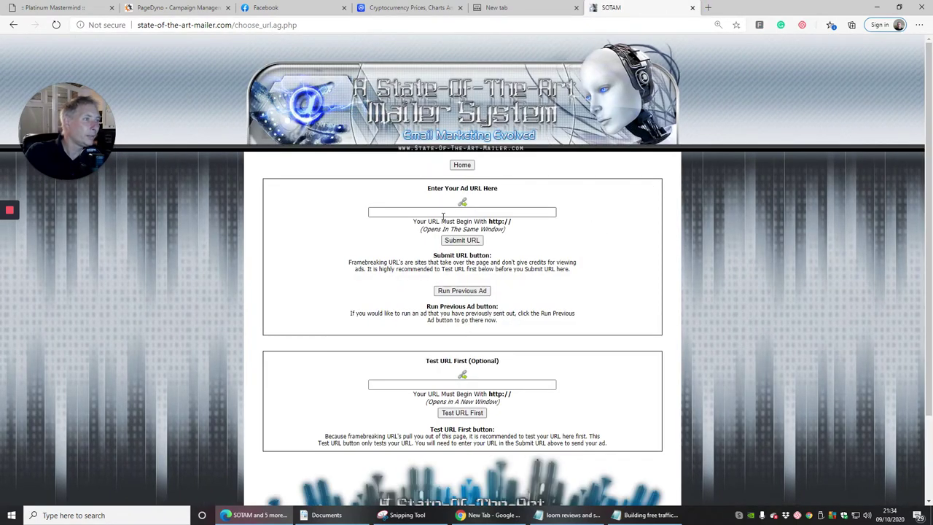
left_click(442, 213)
right_click(443, 216)
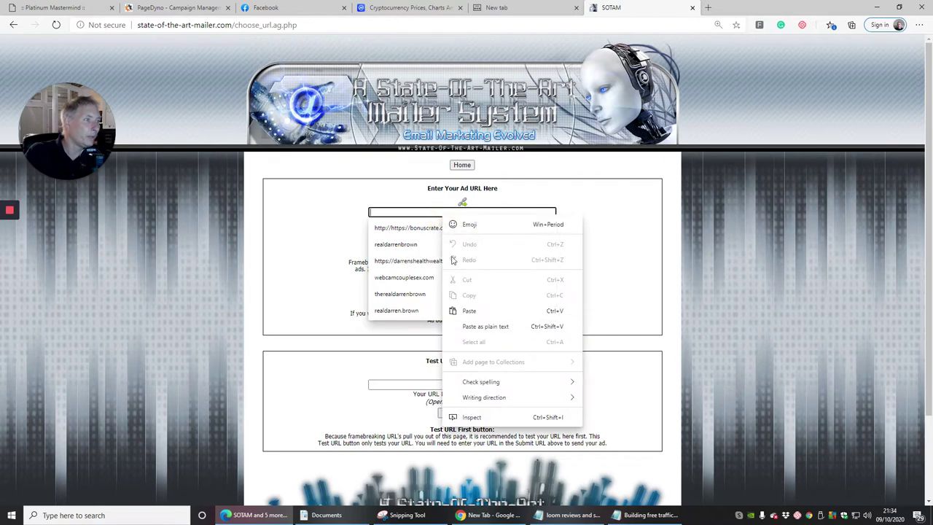
left_click(459, 311)
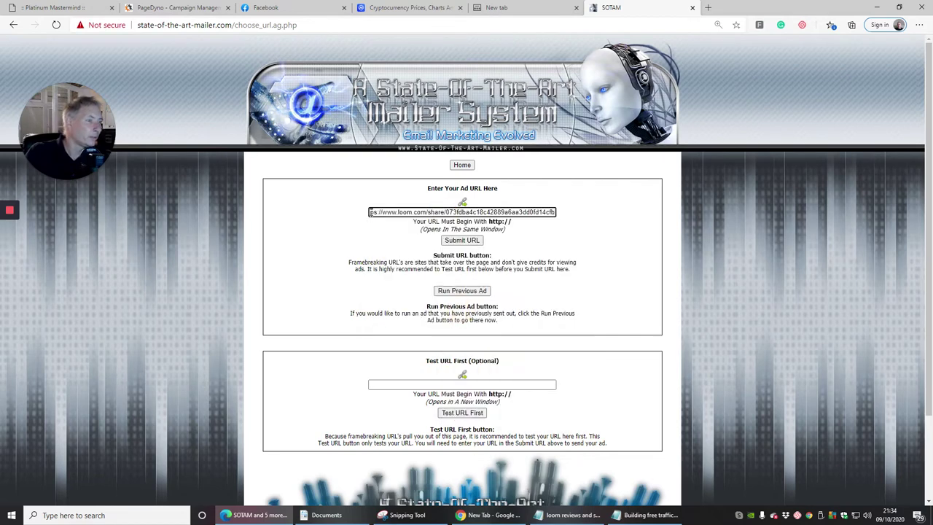
left_click_drag(370, 211, 594, 216)
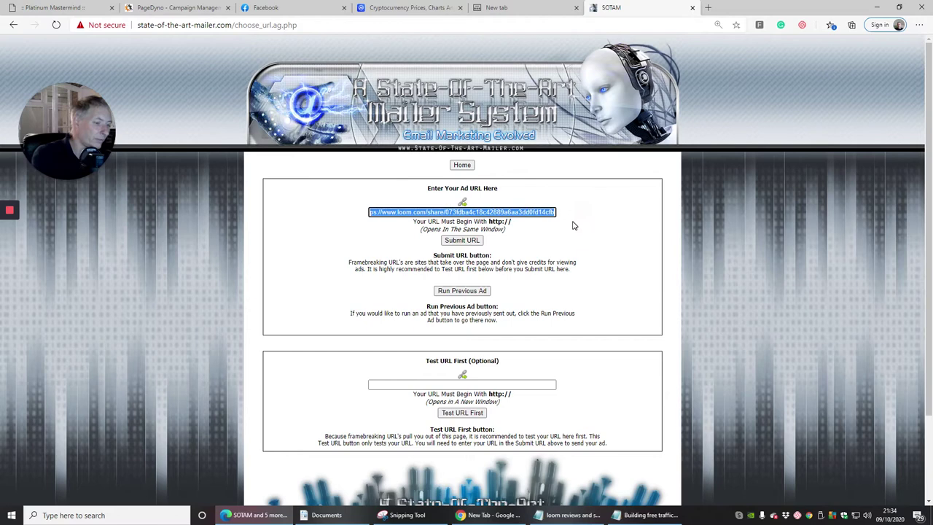
type("ht")
key("BackSpace")
key("BackSpace")
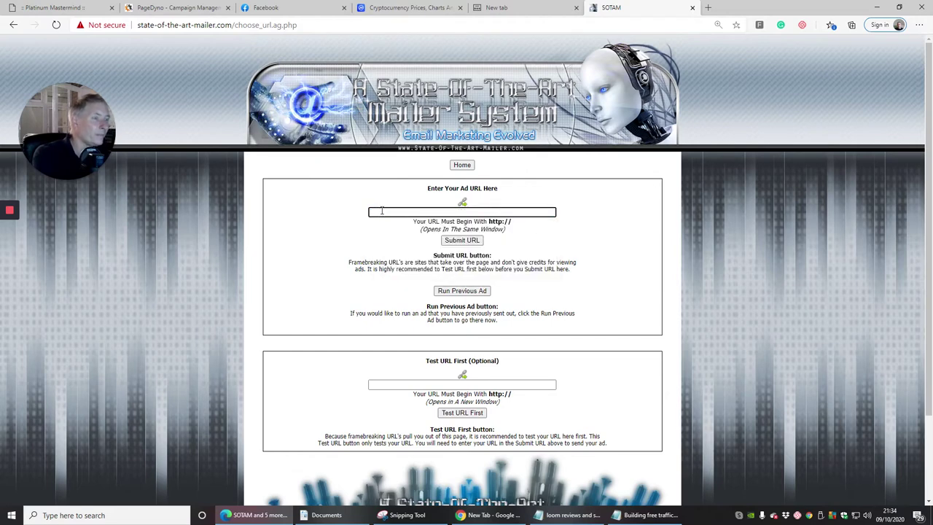
left_click(384, 209)
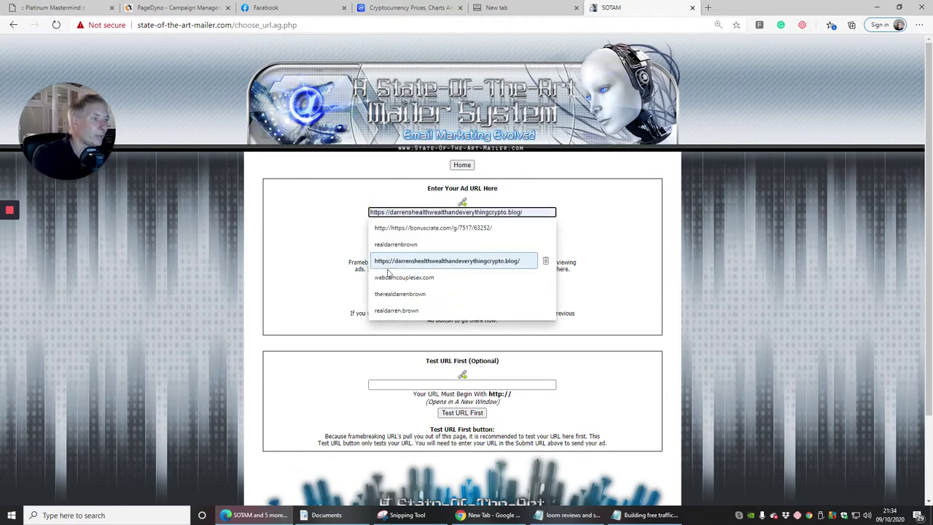
left_click(396, 231)
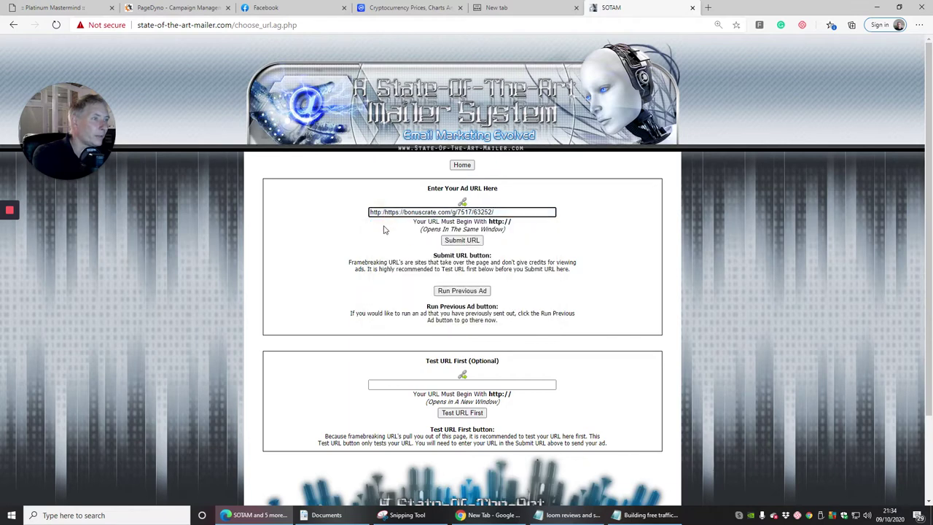
key("BackSpace")
key("BackSpace")
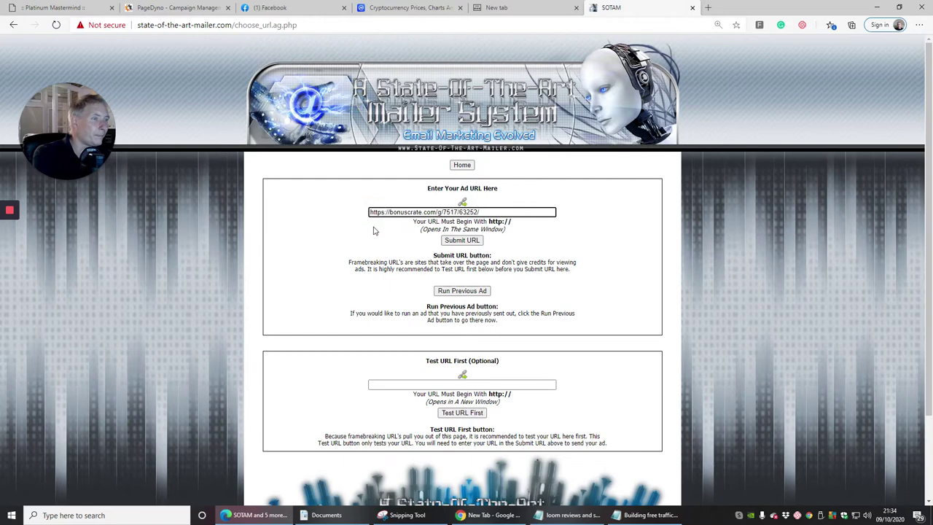
left_click(492, 213)
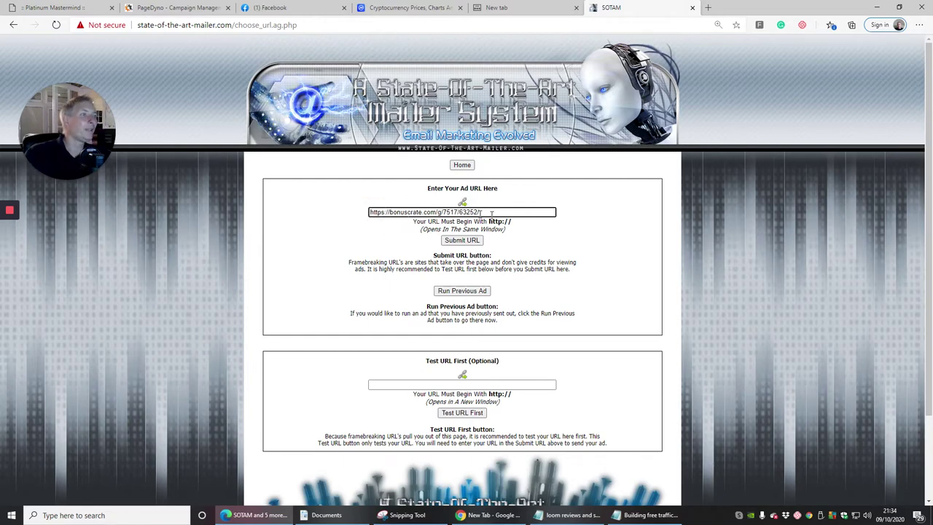
left_click(473, 240)
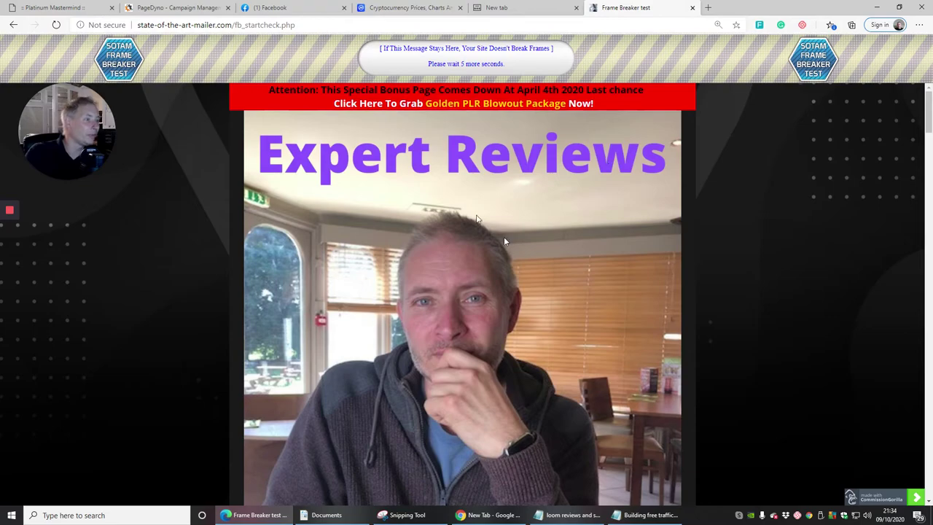
Look through the bonus page shown in the frame breaker test and proceed to the email composition page.
scroll(507, 177, "down", 20)
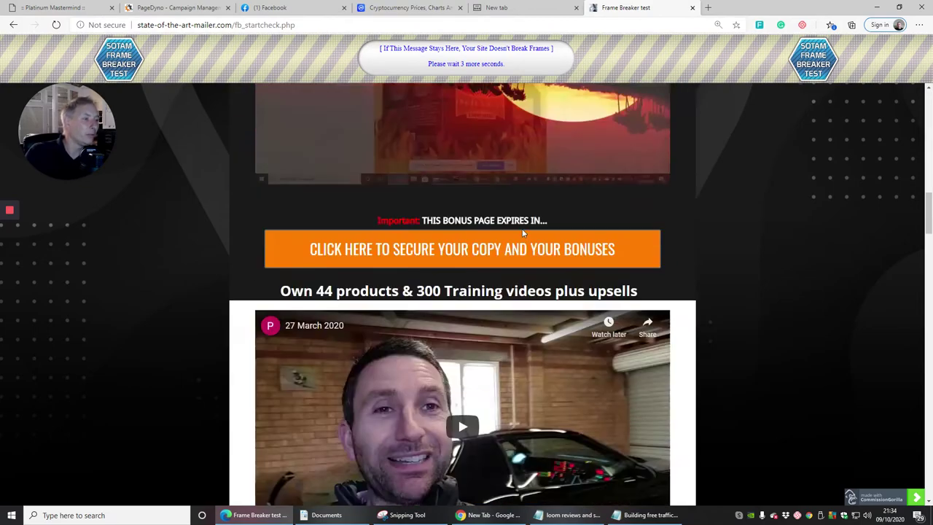
scroll(531, 237, "down", 15)
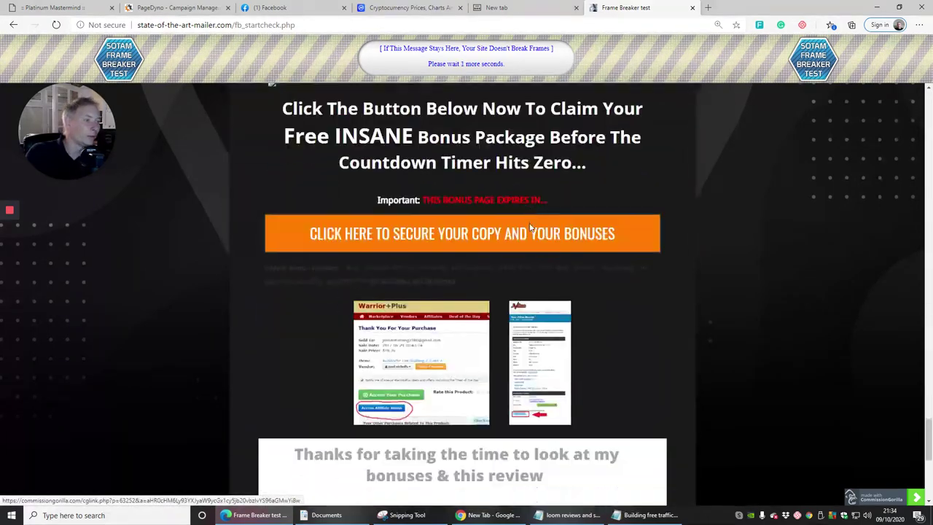
scroll(524, 230, "up", 10)
scroll(526, 224, "up", 20)
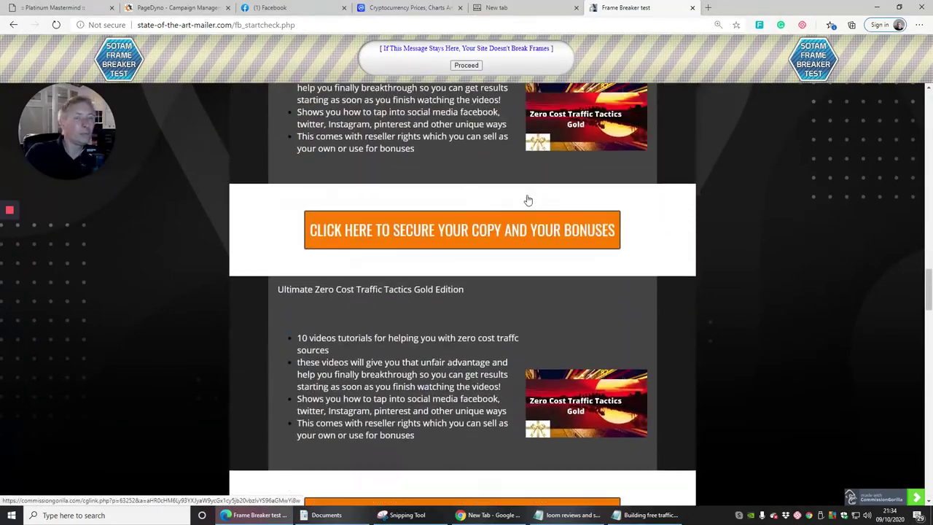
scroll(520, 209, "up", 3)
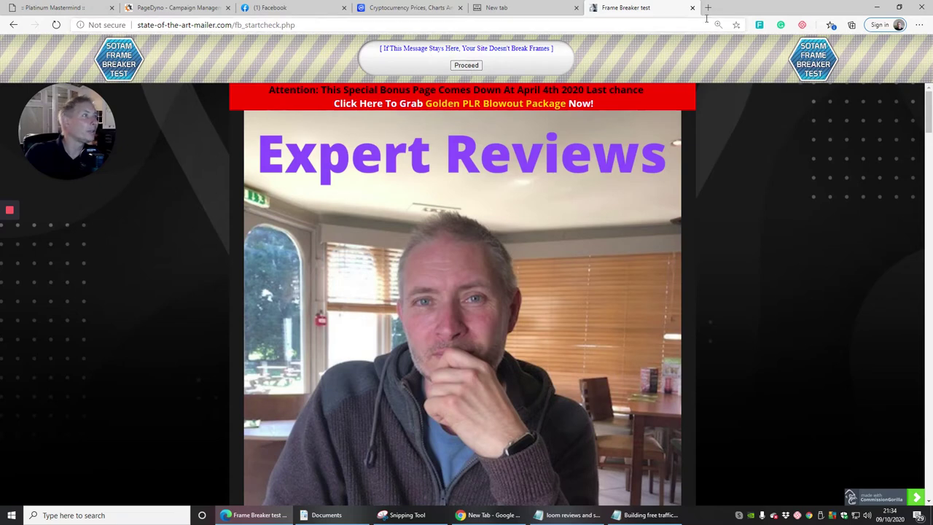
left_click(460, 65)
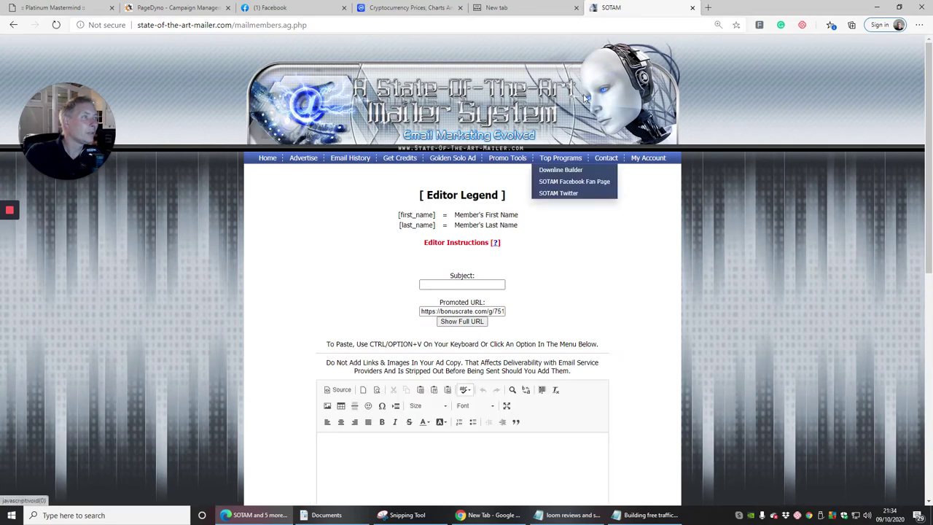
Go back from the composition page to the home page and reopen the ad URL form for mailing 500 members.
left_click(13, 25)
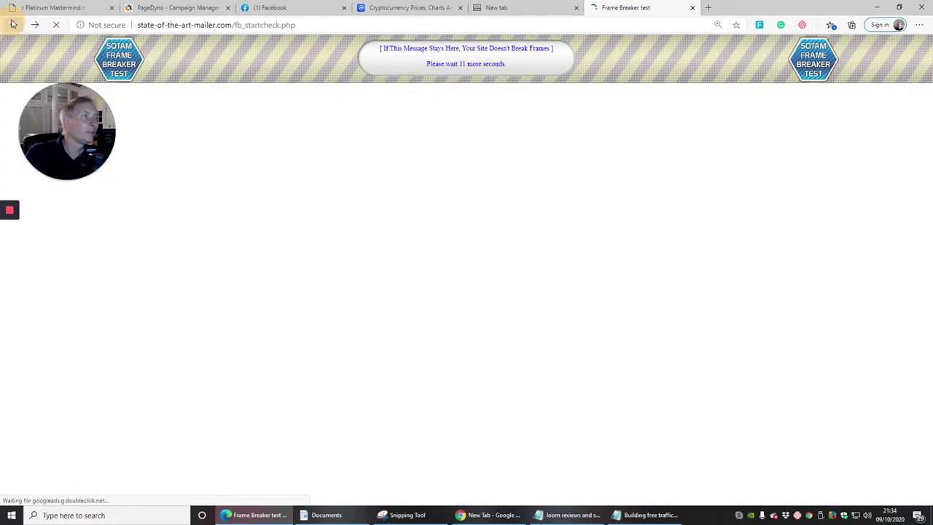
left_click(13, 25)
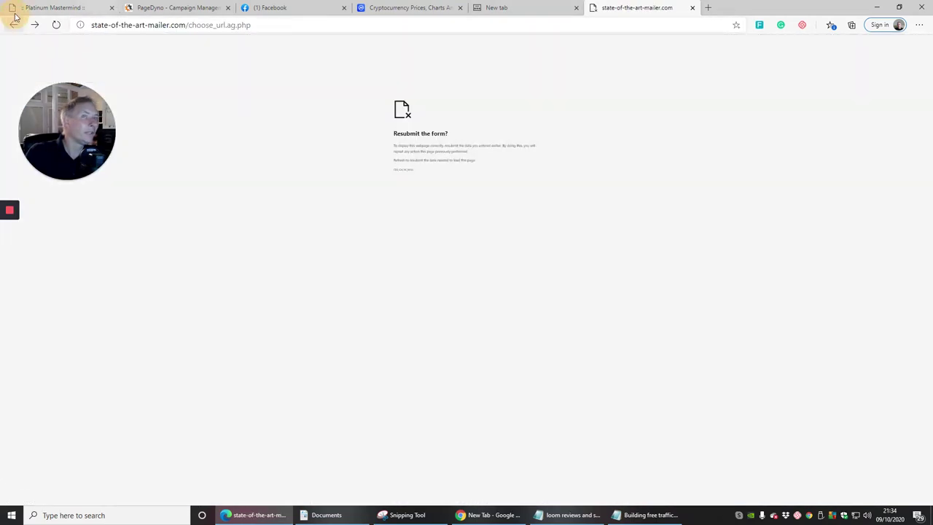
left_click(13, 25)
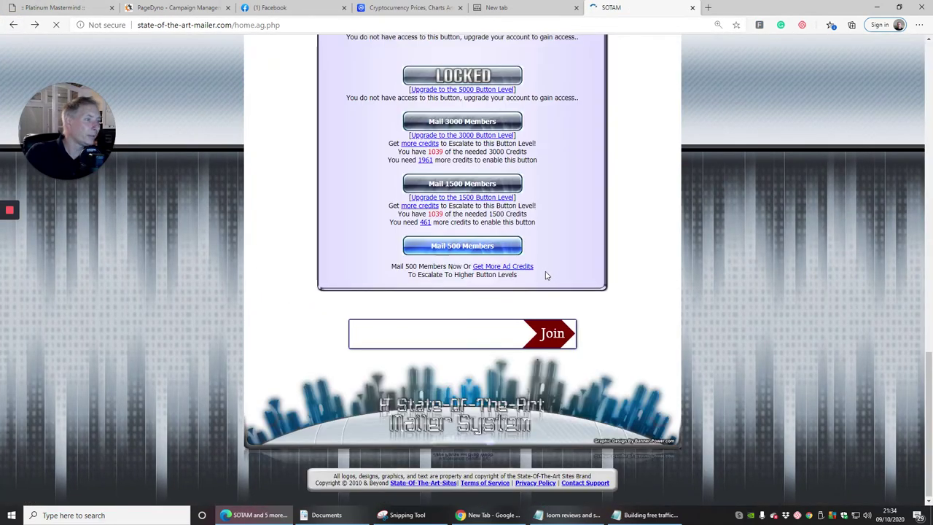
left_click(458, 363)
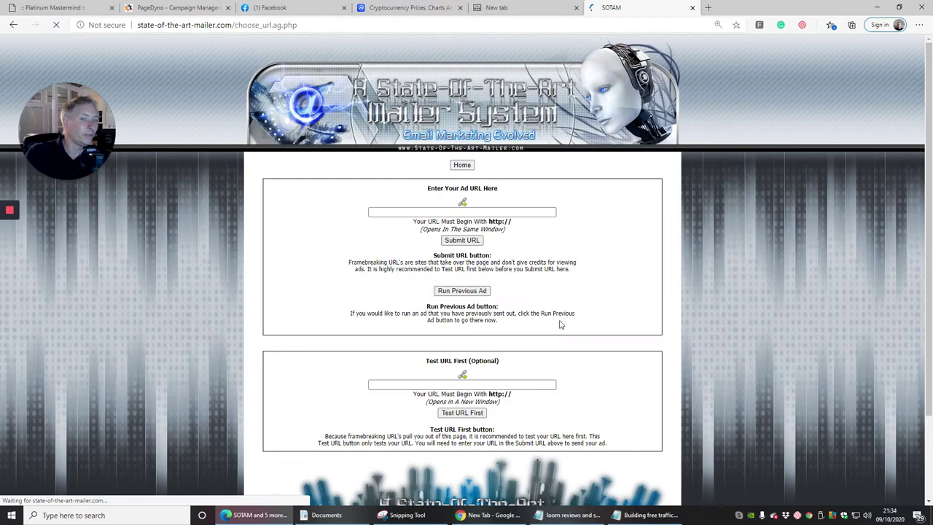
left_click(467, 212)
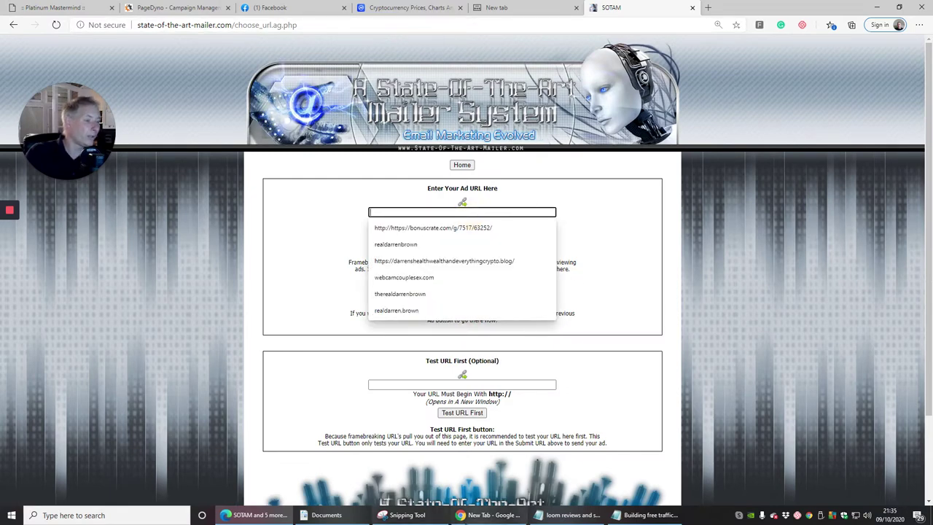
left_click(488, 515)
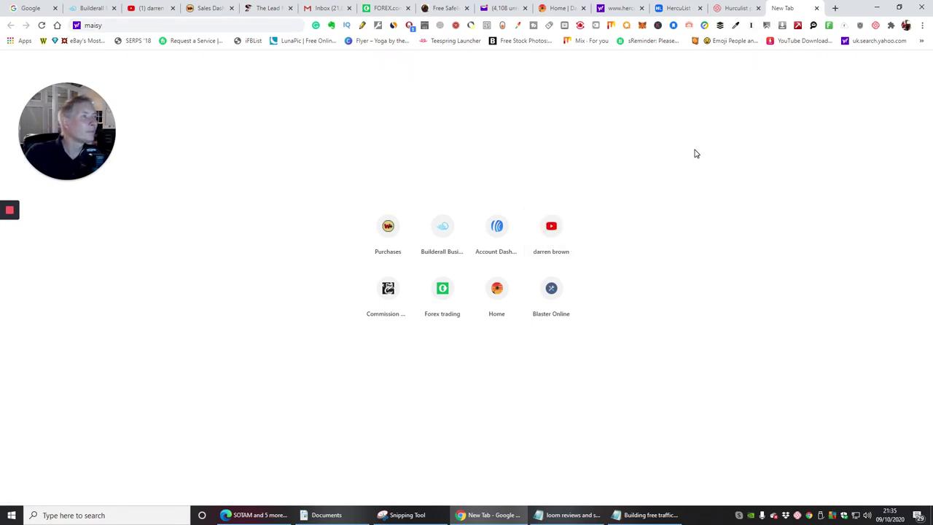
left_click(150, 8)
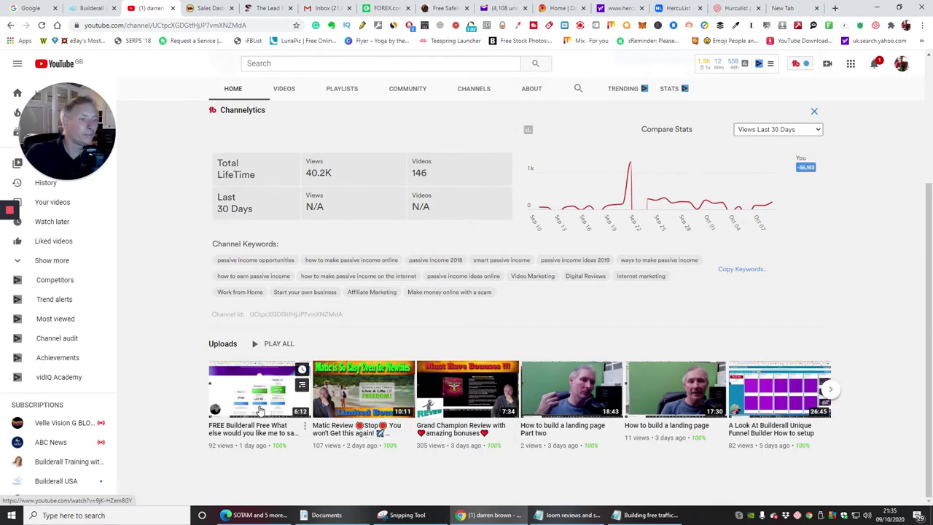
left_click(251, 399)
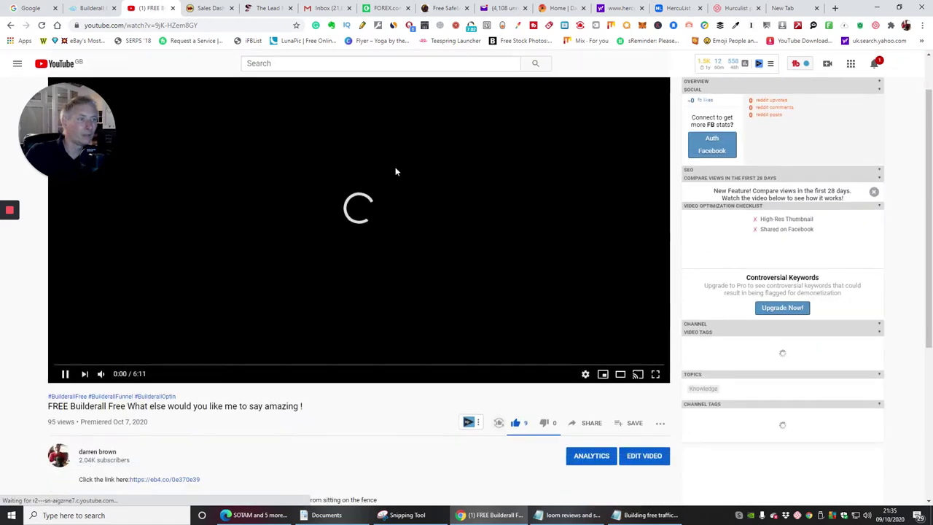
scroll(375, 197, "down", 4)
scroll(375, 198, "up", 1)
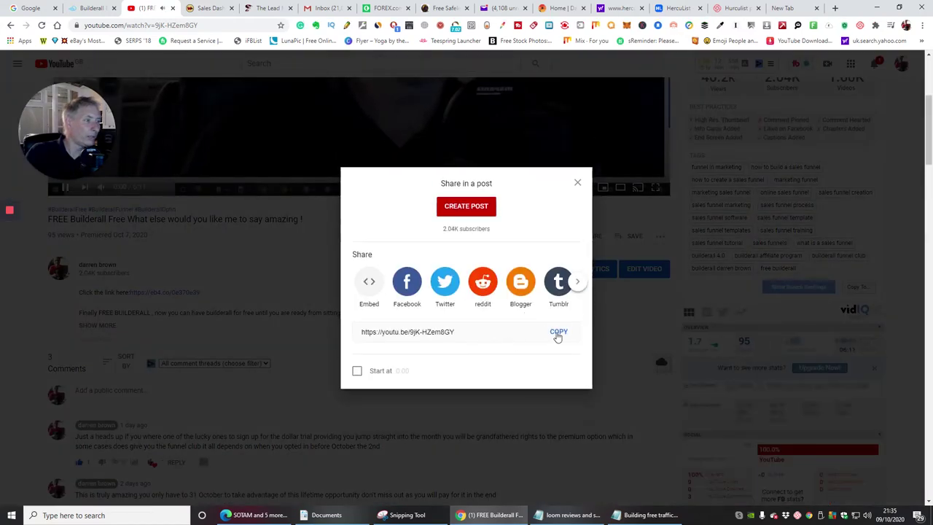
left_click(557, 333)
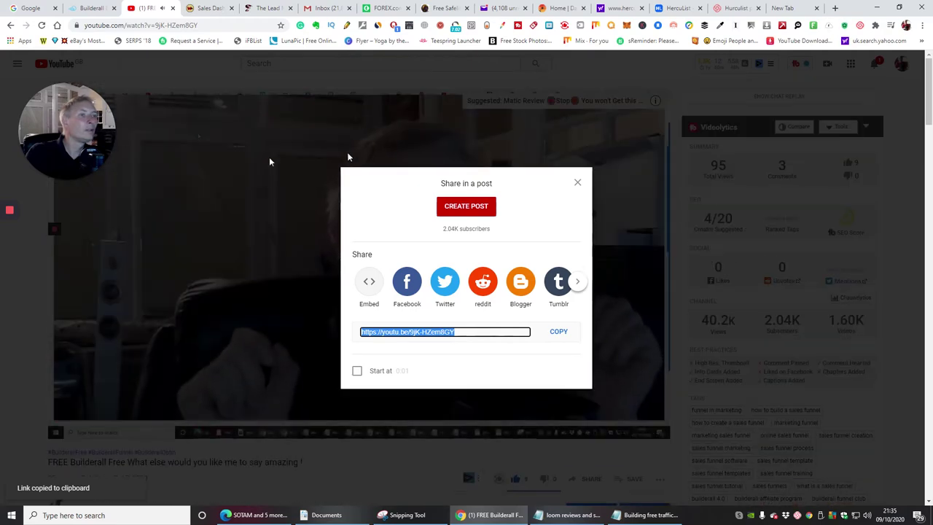
left_click(240, 189)
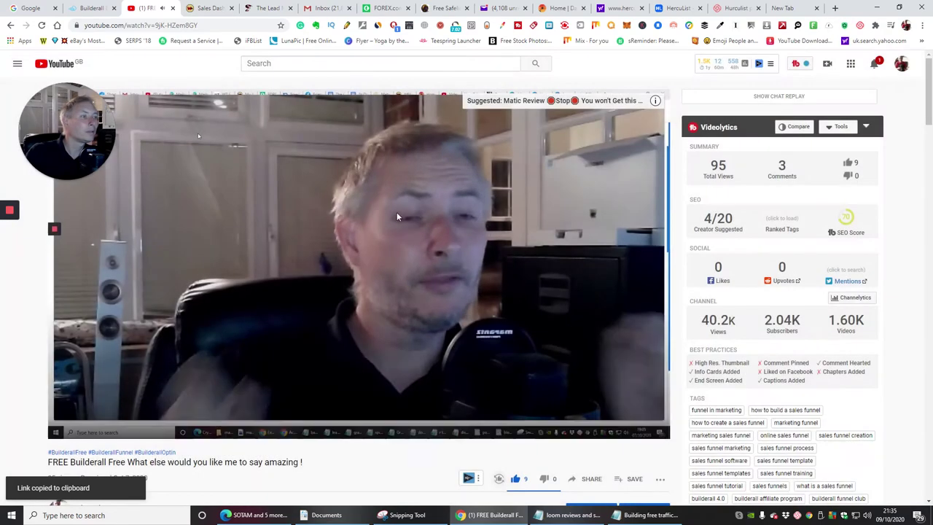
left_click(388, 228)
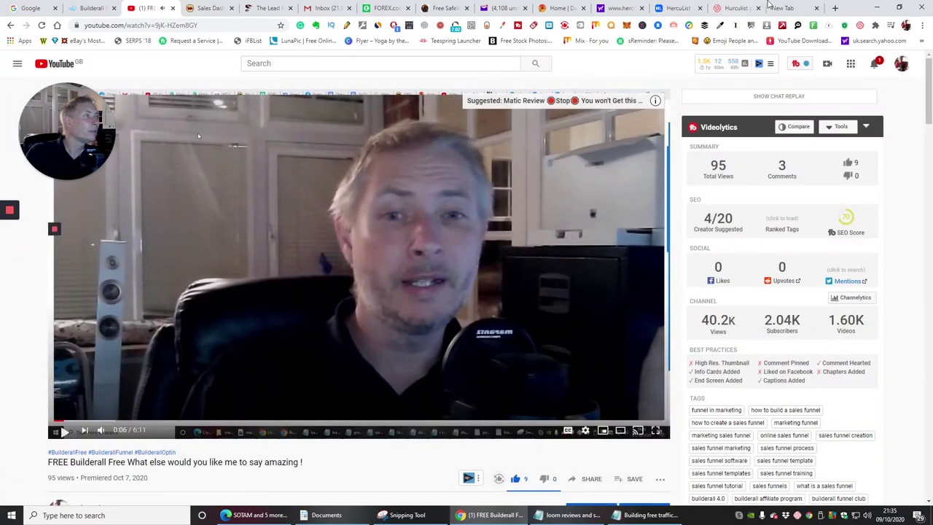
left_click(678, 8)
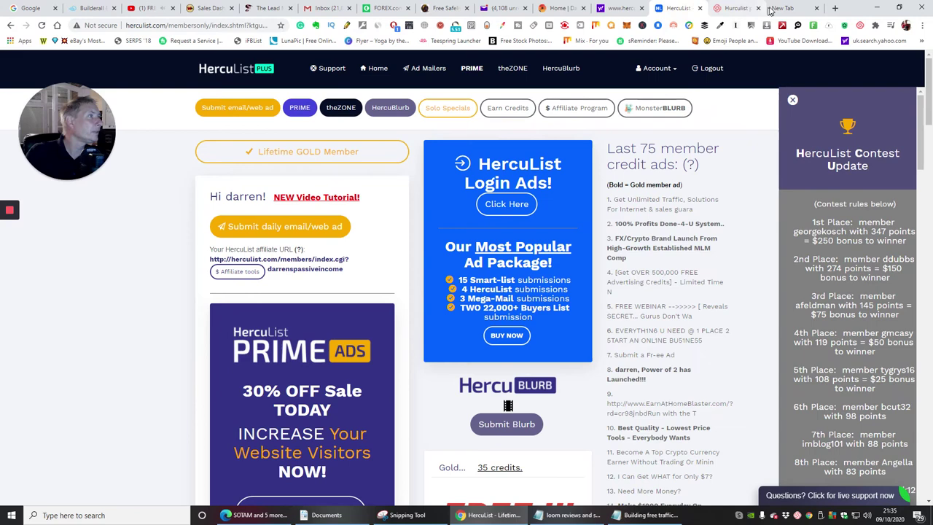
left_click(775, 8)
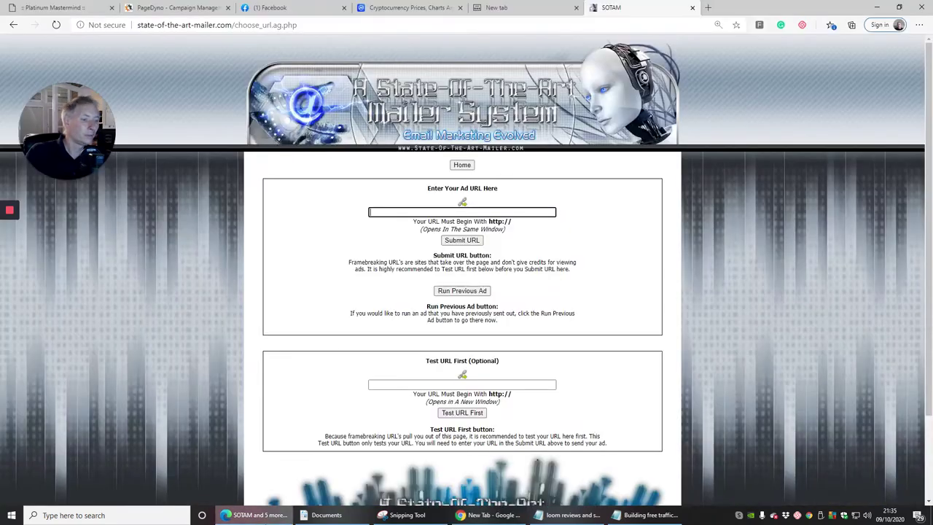
left_click(255, 514)
left_click(416, 212)
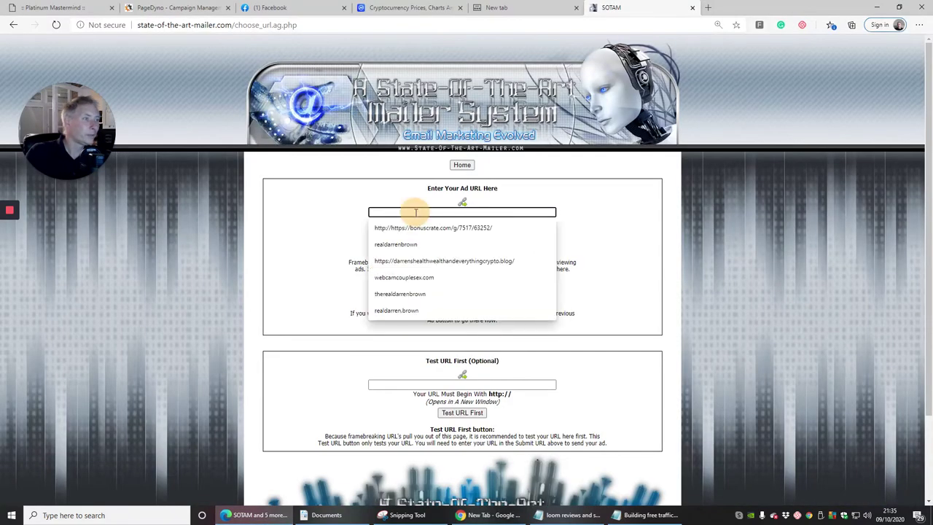
right_click(415, 214)
left_click(437, 309)
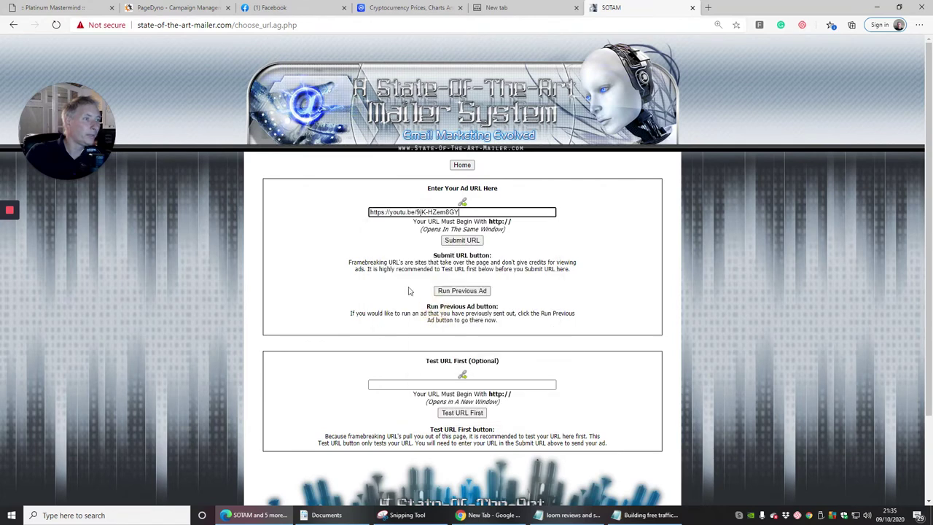
left_click(459, 242)
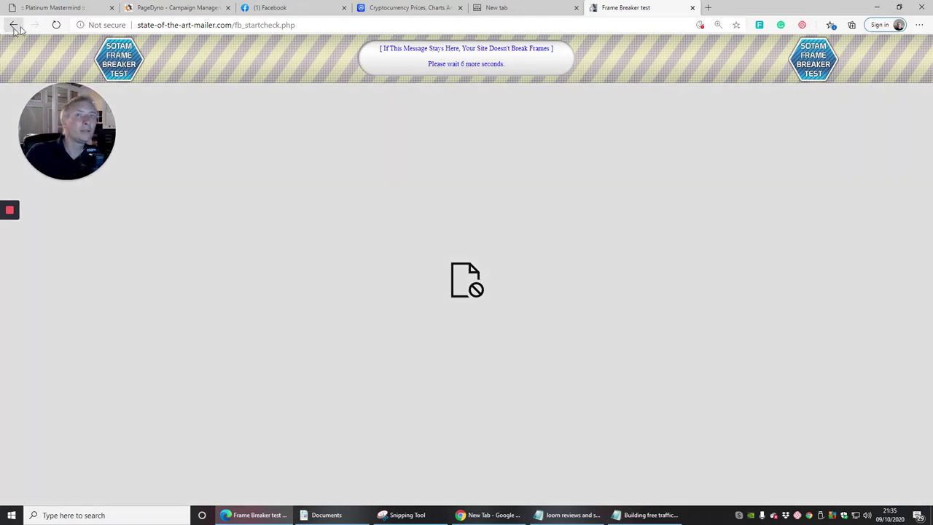
left_click(14, 24)
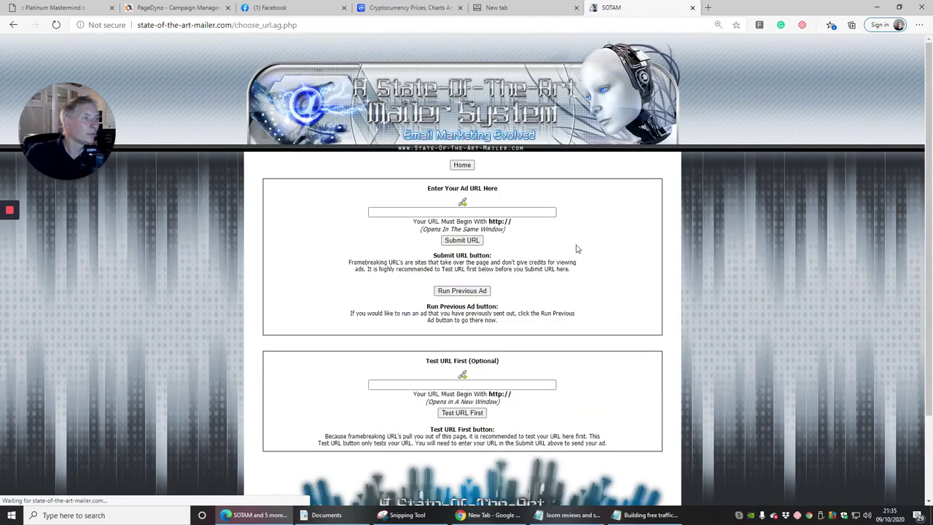
left_click(464, 210)
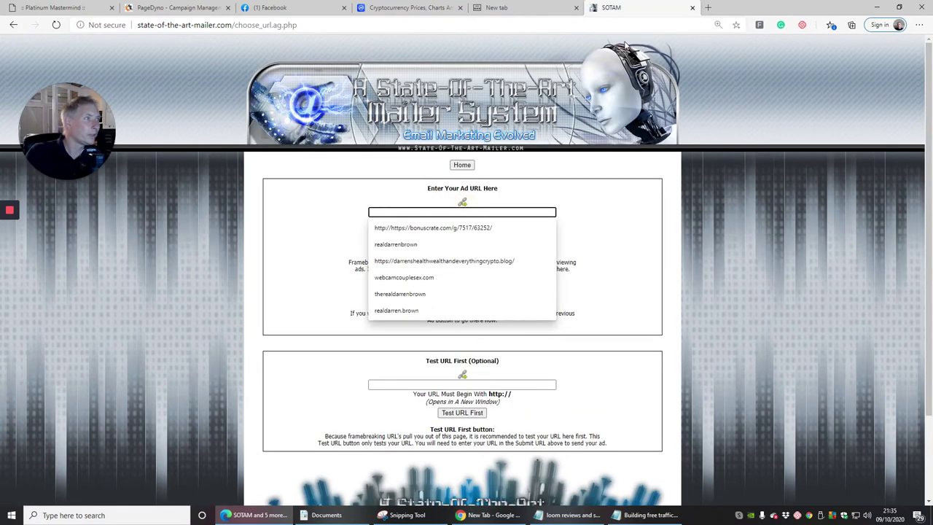
left_click(489, 514)
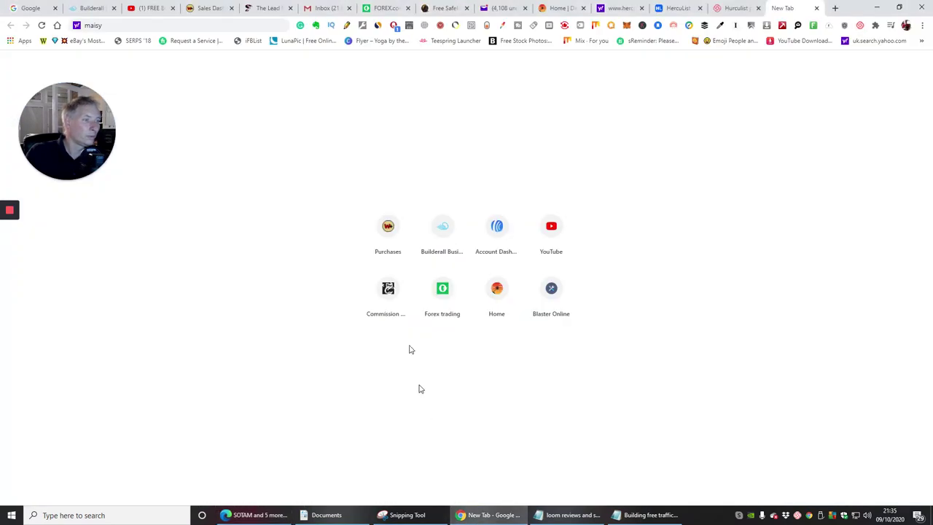
left_click(550, 237)
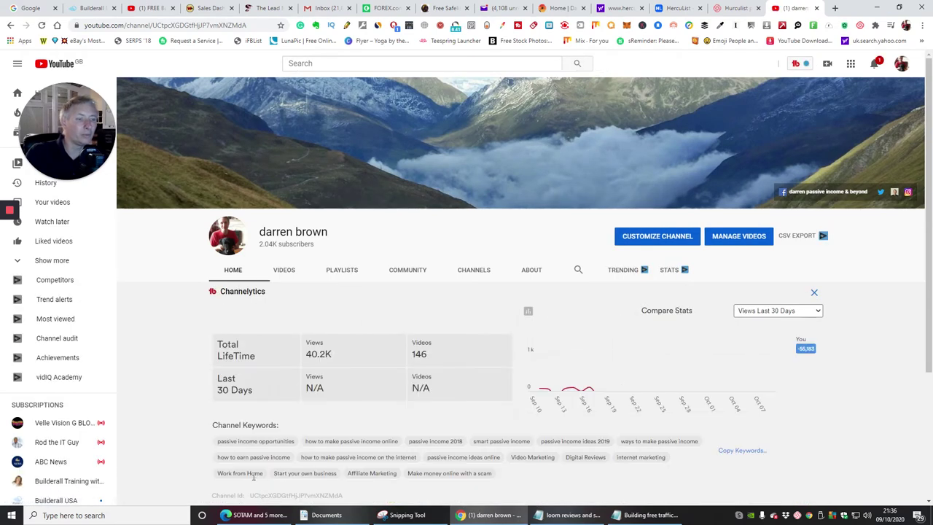
scroll(244, 408, "down", 3)
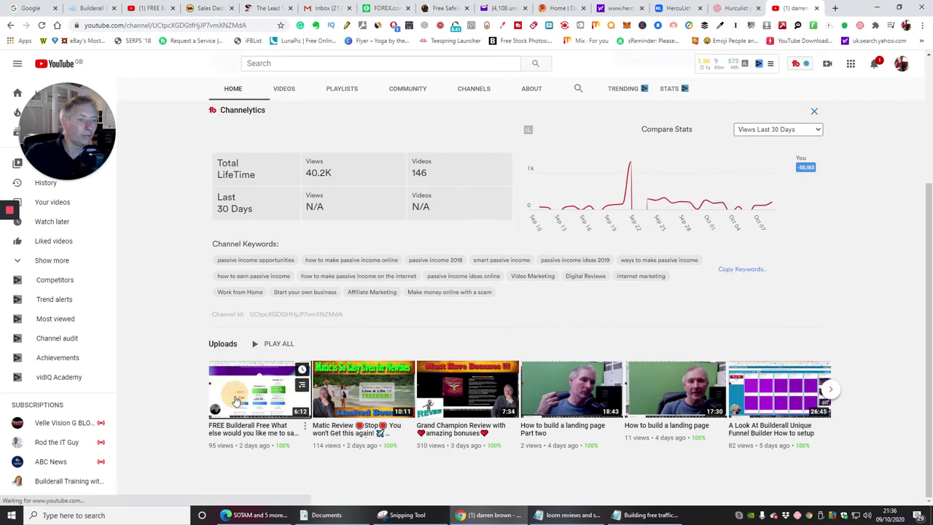
left_click(240, 397)
scroll(404, 252, "down", 2)
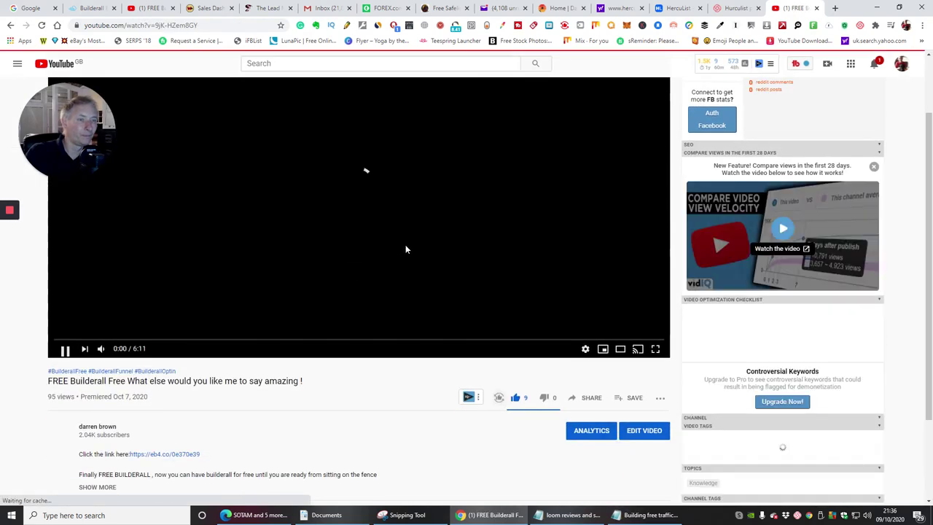
left_click_drag(207, 420, 140, 426)
right_click(140, 425)
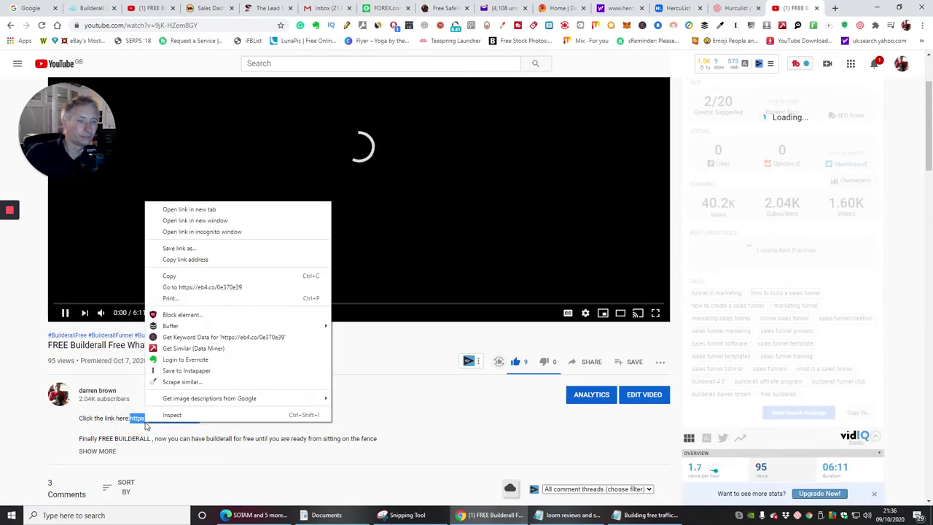
left_click(165, 276)
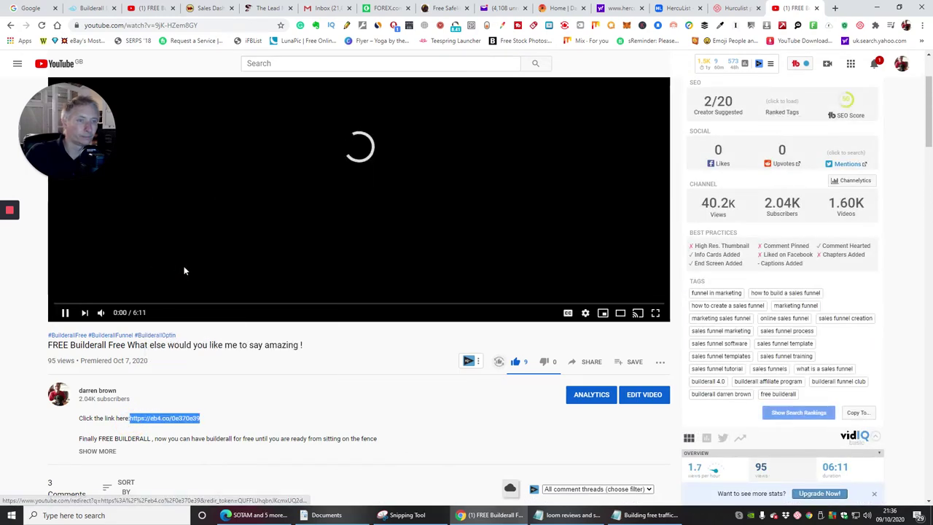
left_click(344, 223)
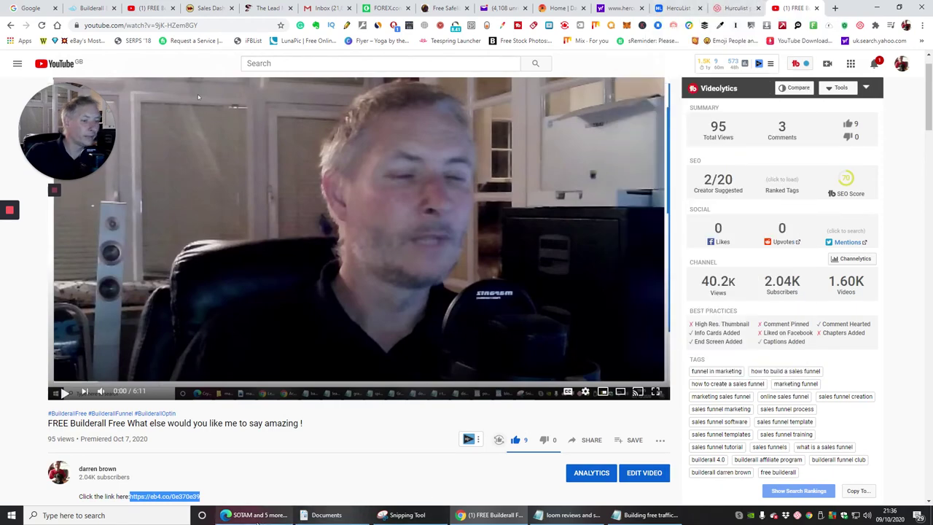
left_click(256, 519)
left_click(423, 212)
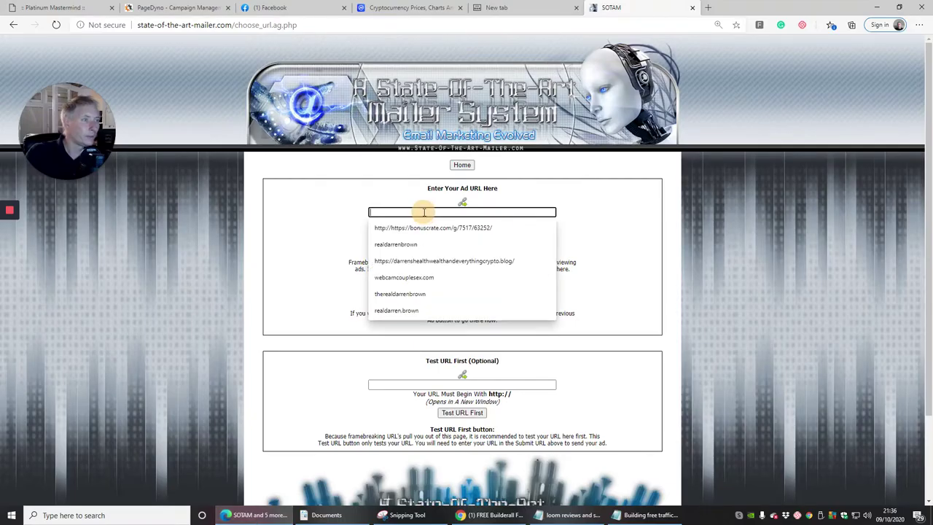
right_click(424, 213)
left_click(441, 308)
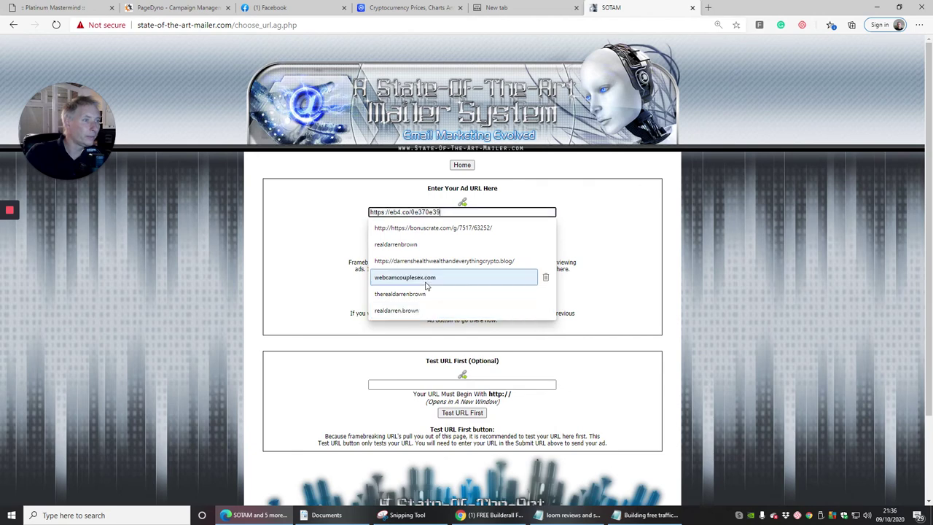
left_click(616, 207)
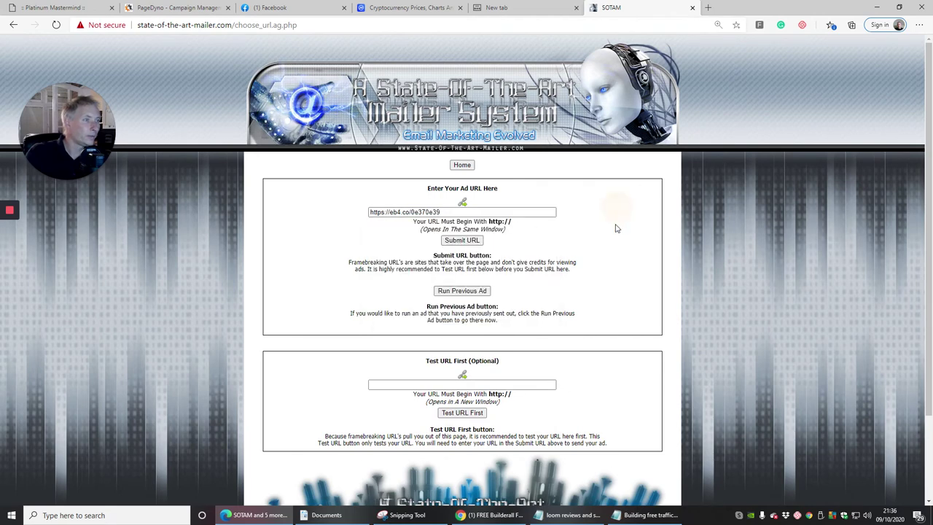
left_click(461, 240)
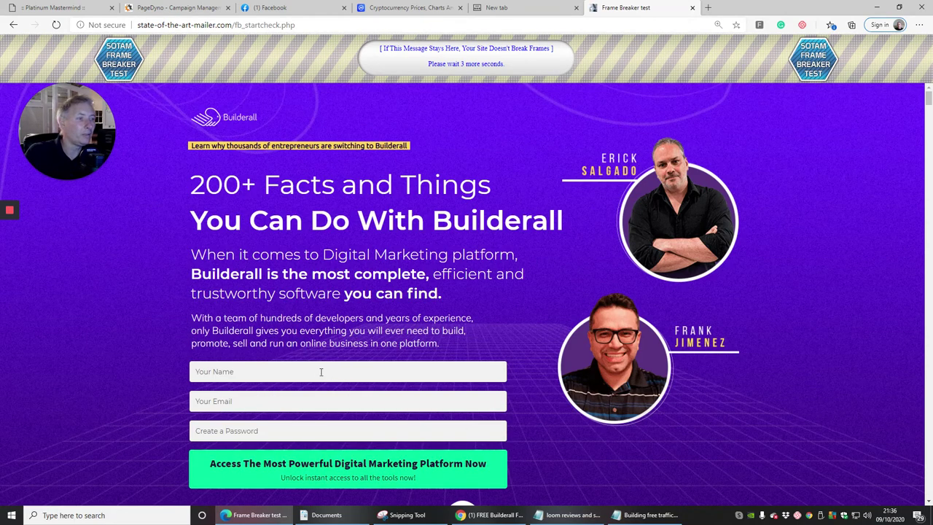
Look through the Builderall landing page during the frame breaker test, and proceed to the email composition page.
scroll(543, 274, "down", 20)
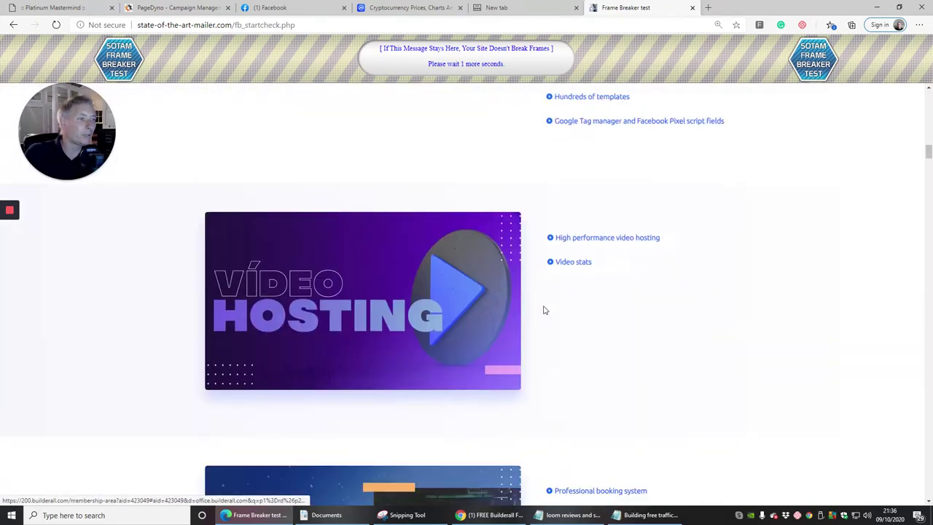
scroll(521, 303, "up", 20)
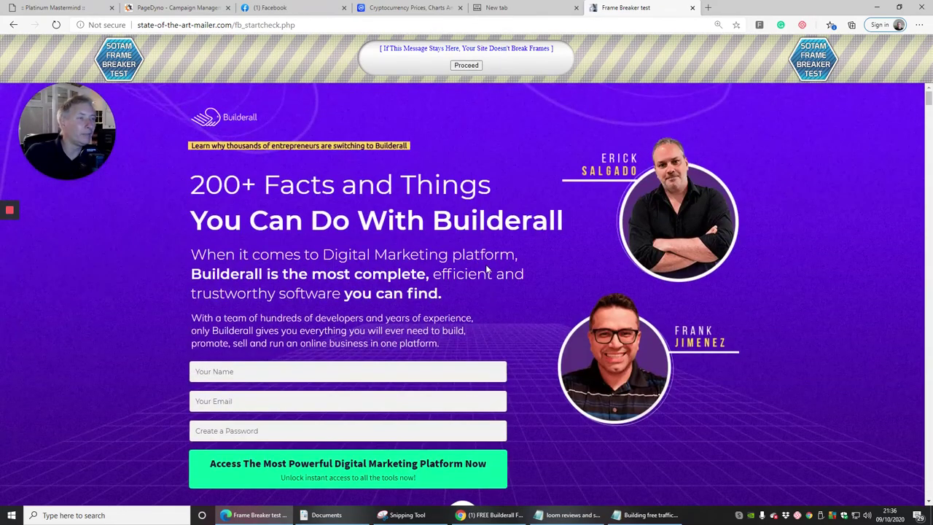
left_click(479, 66)
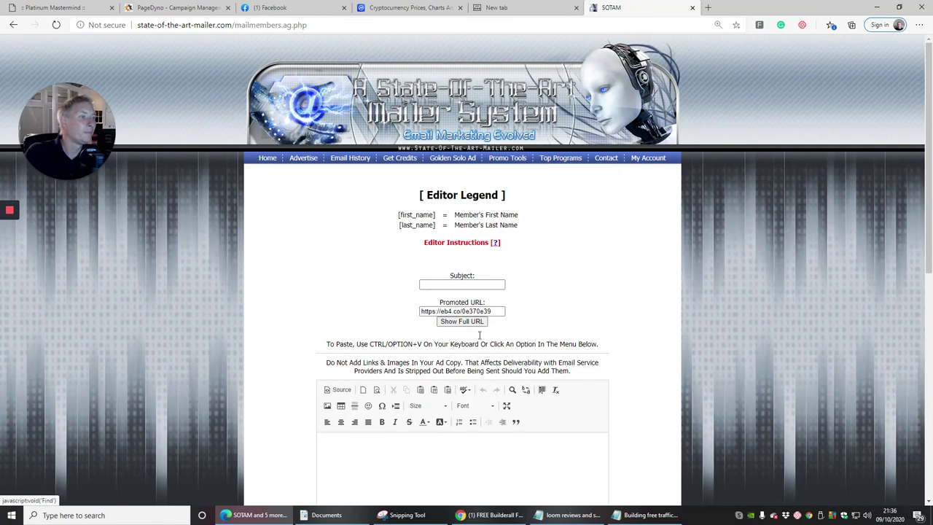
Enter "Free Builderall Limited" as the email's subject.
left_click(458, 284)
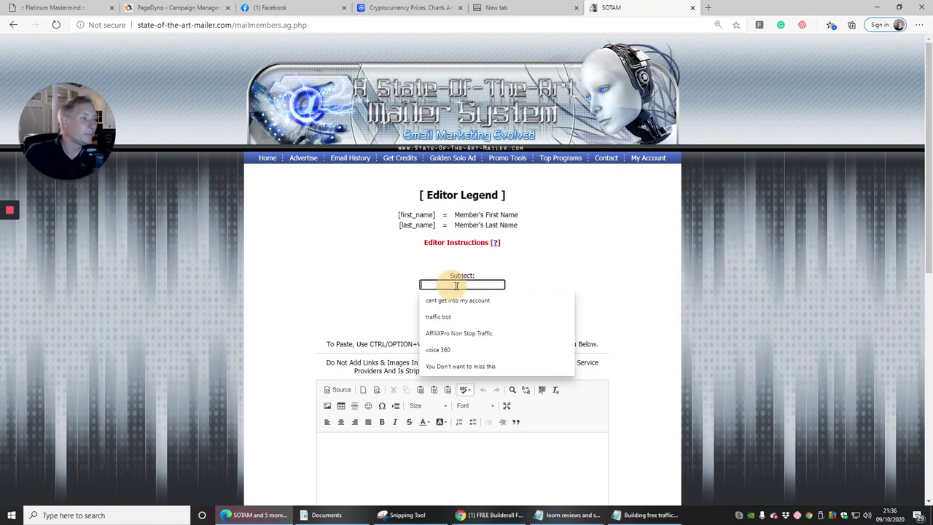
type("Free Builderall Lim")
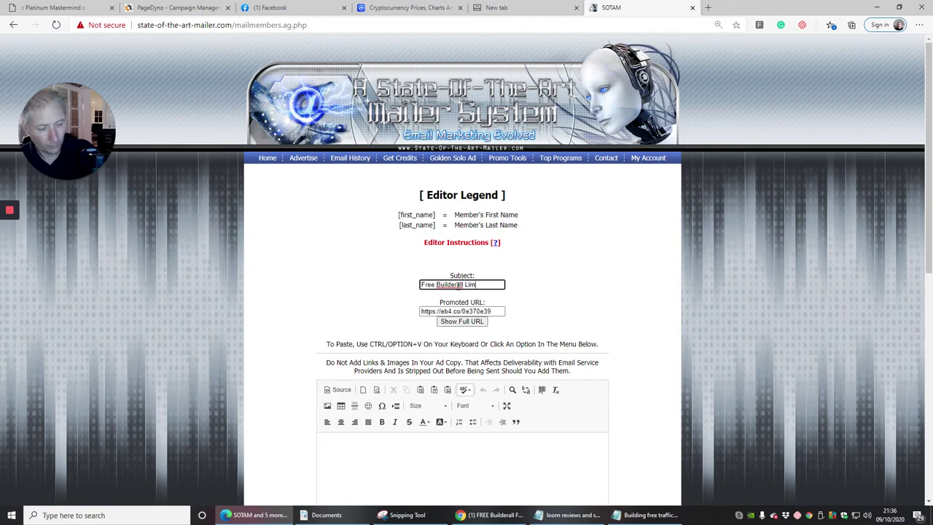
type("ed")
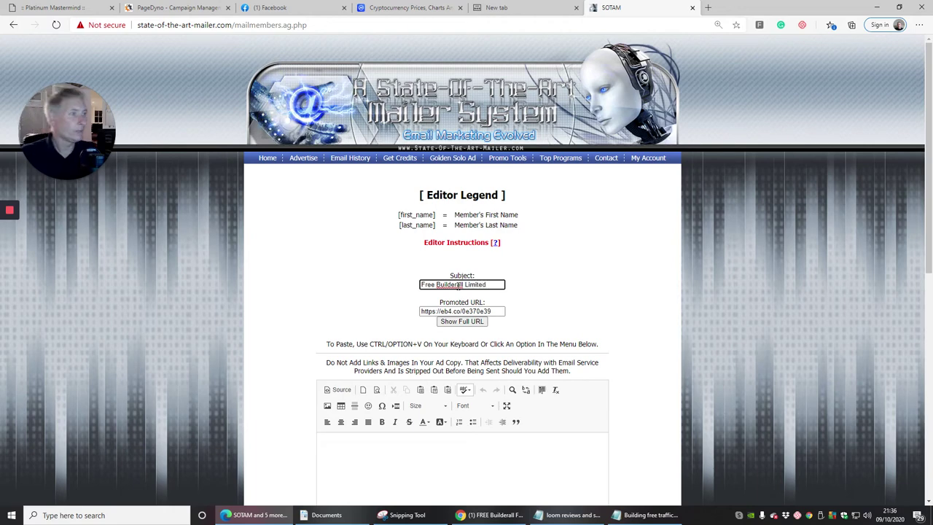
left_click(609, 268)
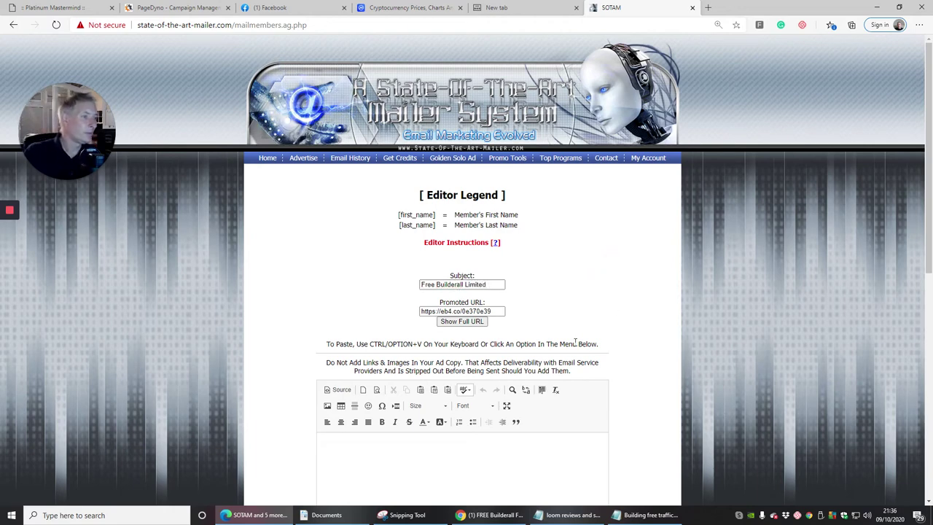
Switch to Chrome, expand the video description, and copy its text from "Finally FREE BUILDERALL" through "you are done amazingly.".
scroll(539, 331, "down", 3)
left_click(390, 247)
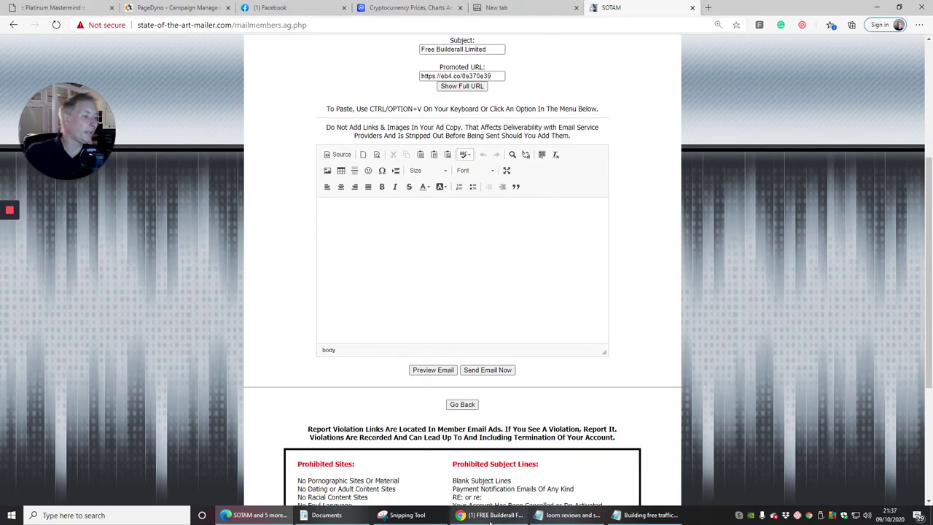
key("alt+Tab")
scroll(380, 301, "down", 5)
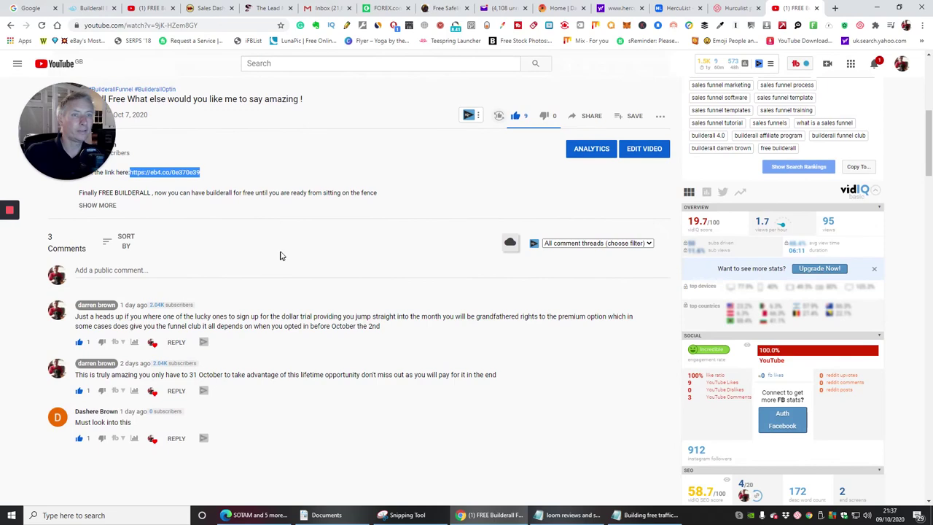
scroll(281, 255, "up", 1)
left_click(97, 285)
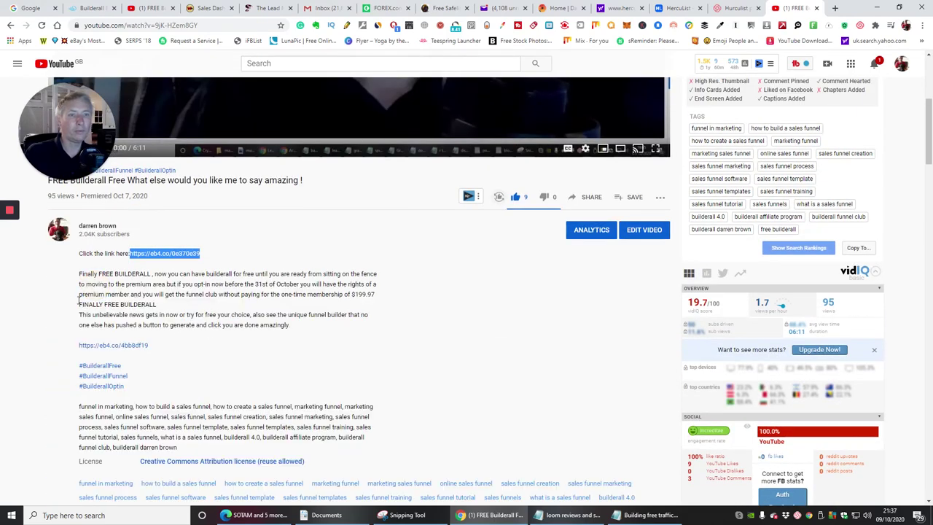
left_click_drag(78, 272, 271, 327)
right_click(275, 329)
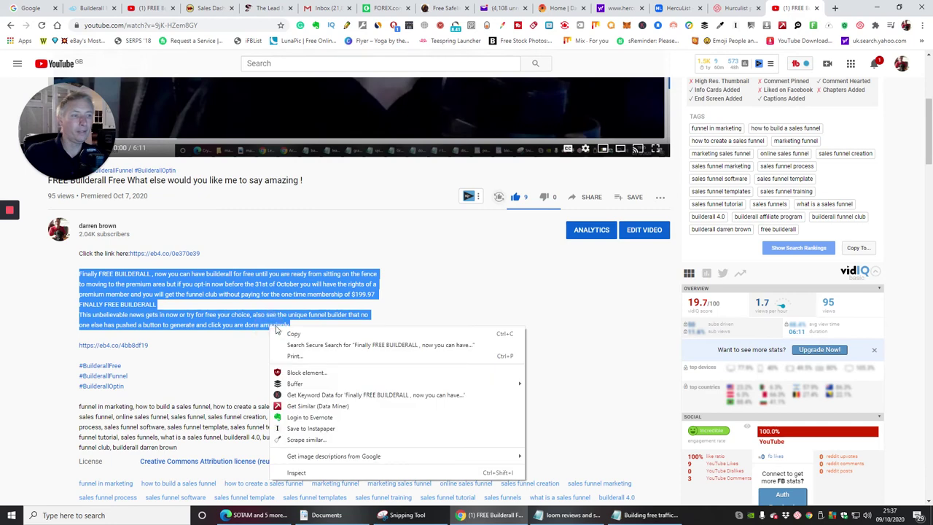
left_click(293, 333)
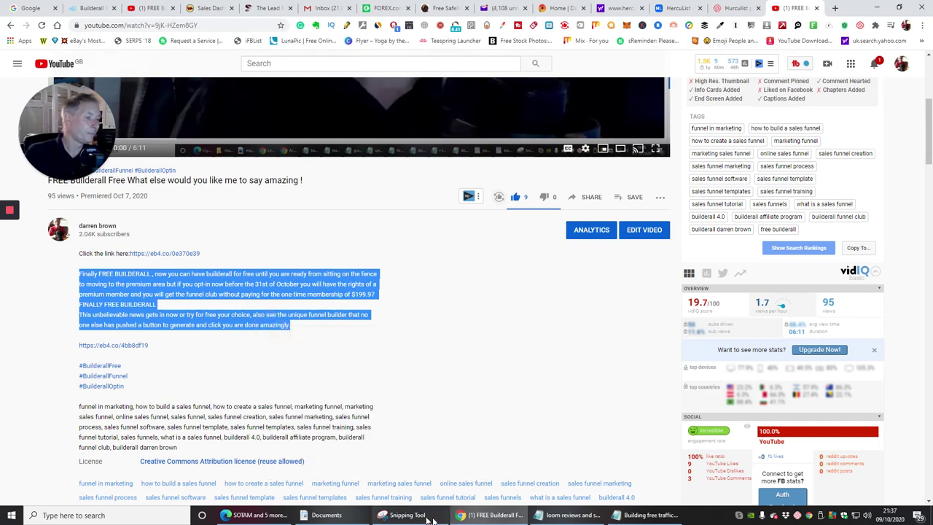
Switch back to Edge, paste the copied description text into the email body, and dismiss the paste notice.
left_click(259, 514)
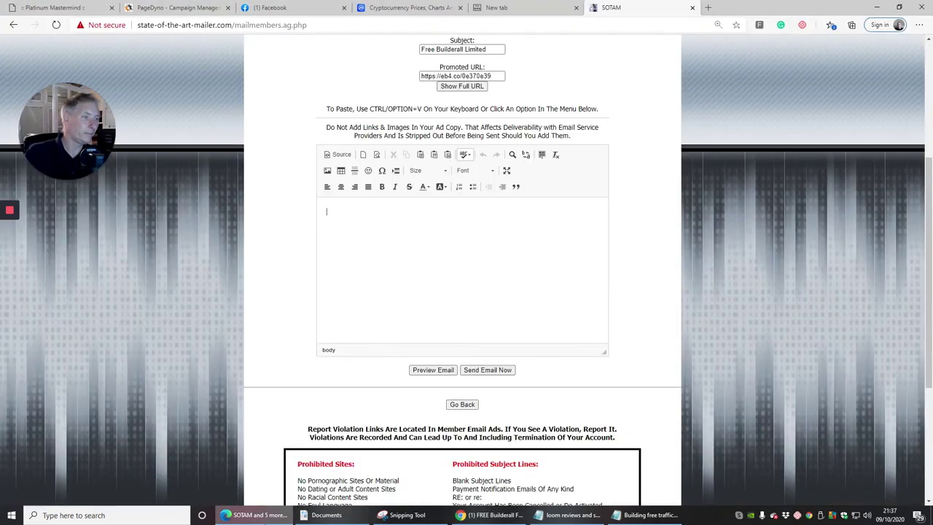
right_click(353, 215)
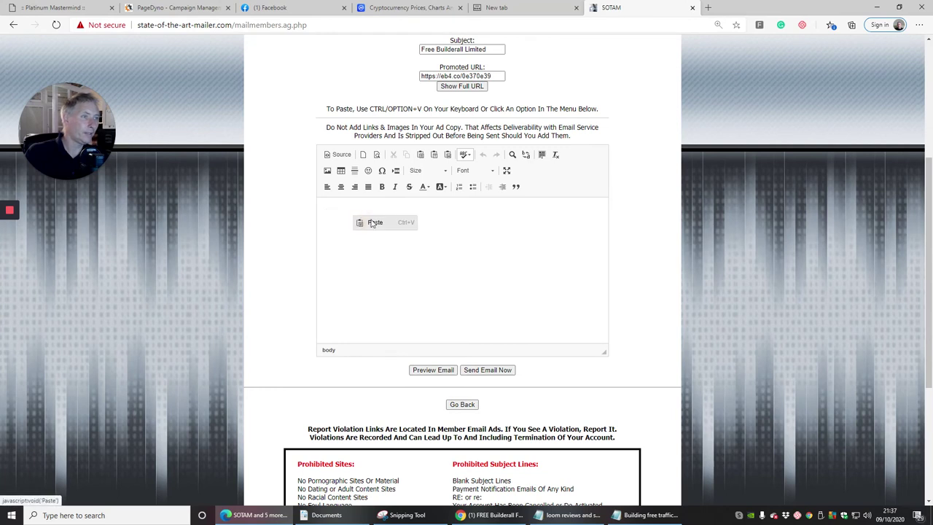
left_click(360, 220)
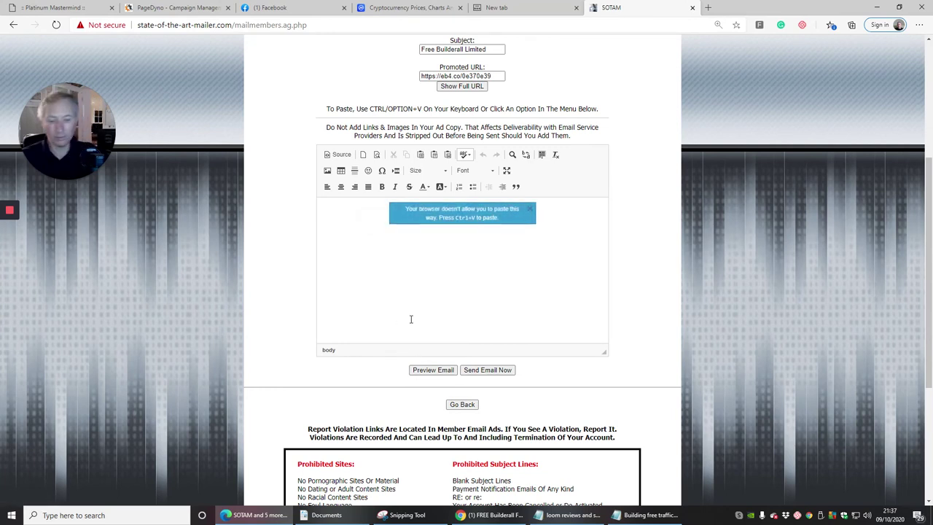
key("ctrl+v")
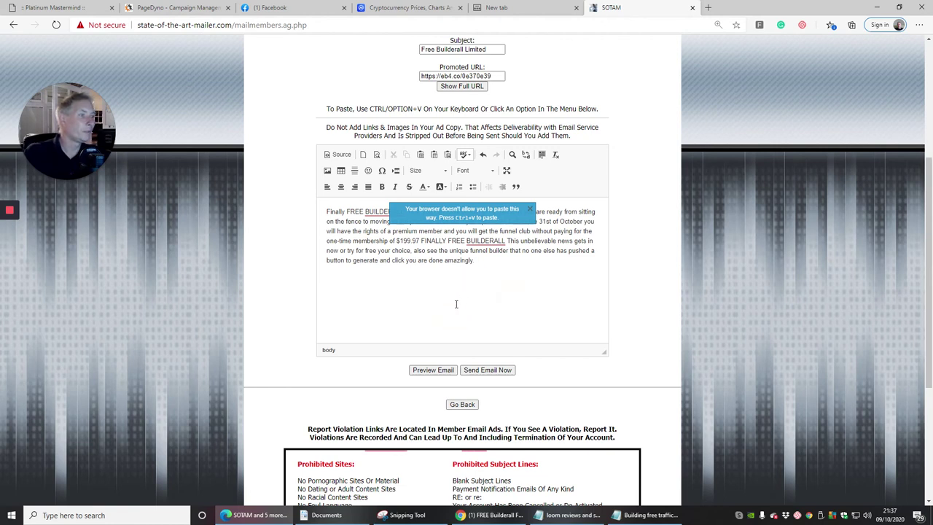
left_click(530, 210)
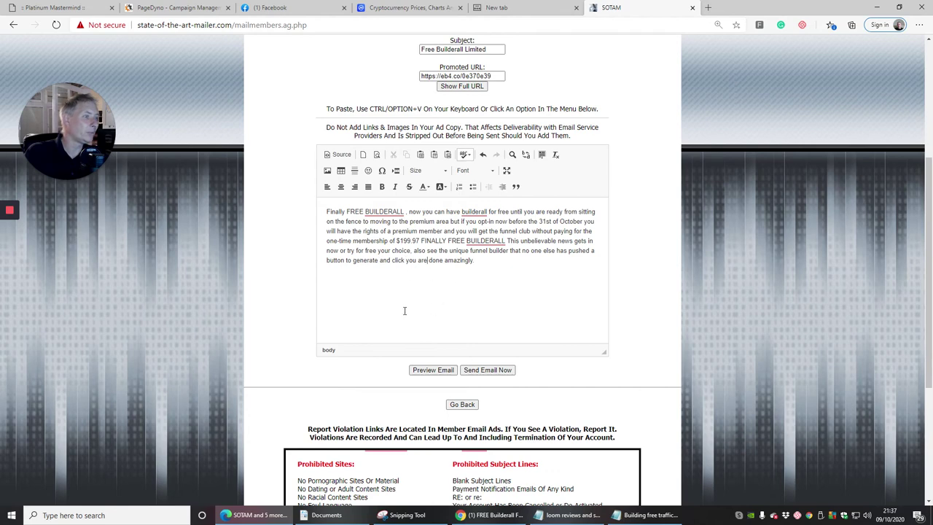
Send the finished email ad to the members, rechecking the composition page, and look over the page shown after sending.
left_click(487, 370)
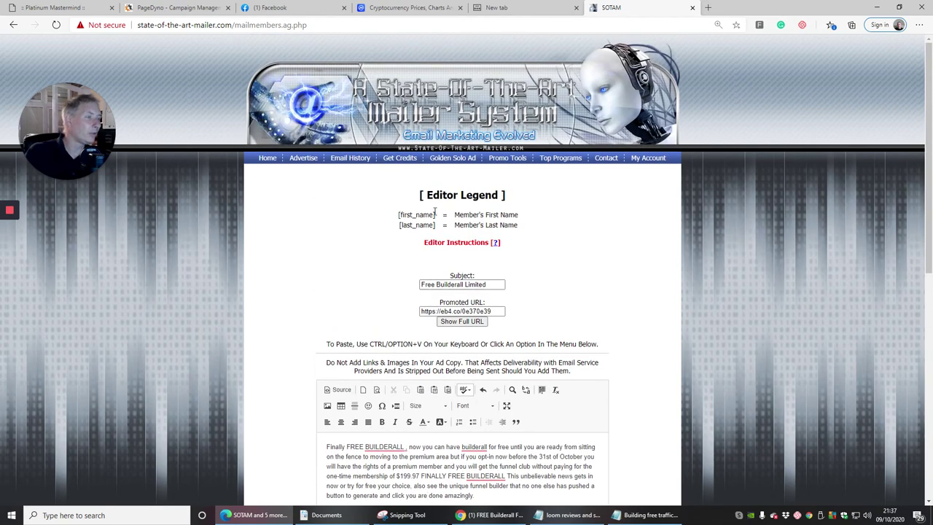
scroll(562, 258, "down", 6)
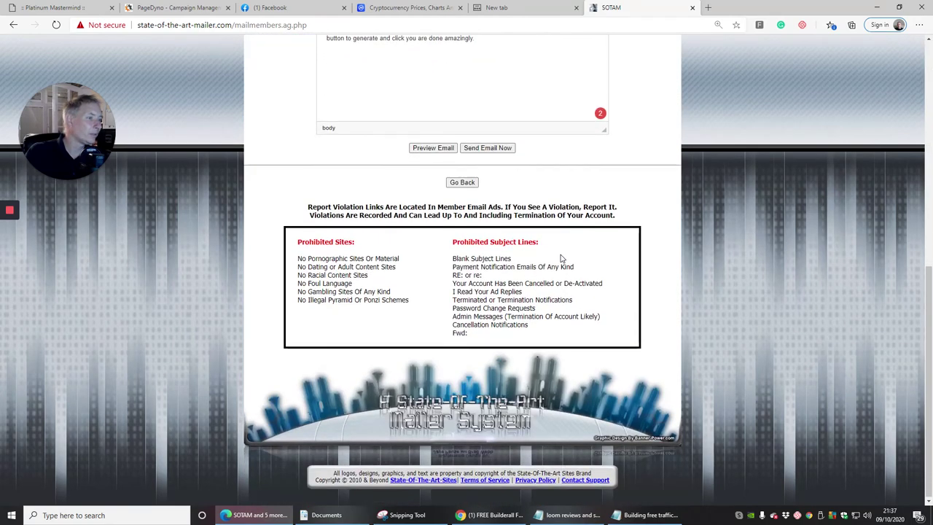
scroll(562, 258, "up", 6)
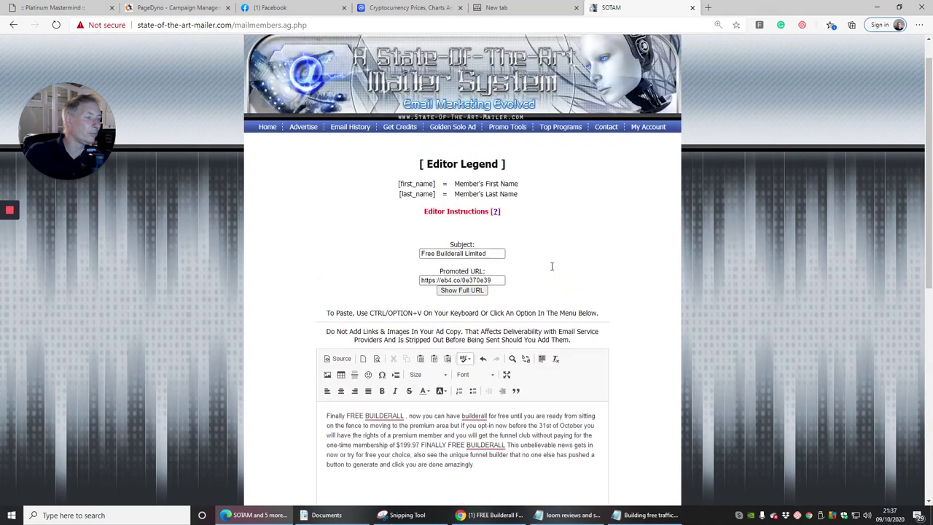
scroll(552, 266, "down", 2)
scroll(550, 267, "down", 3)
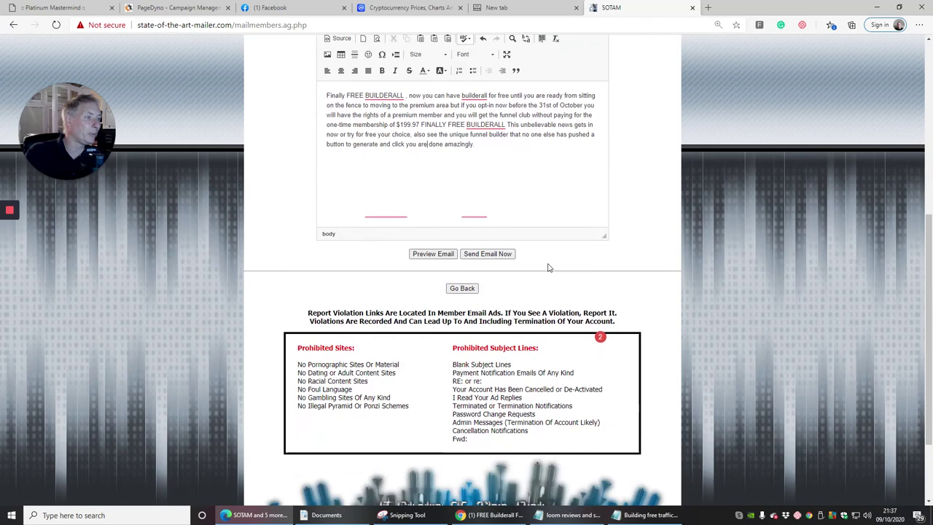
left_click(484, 253)
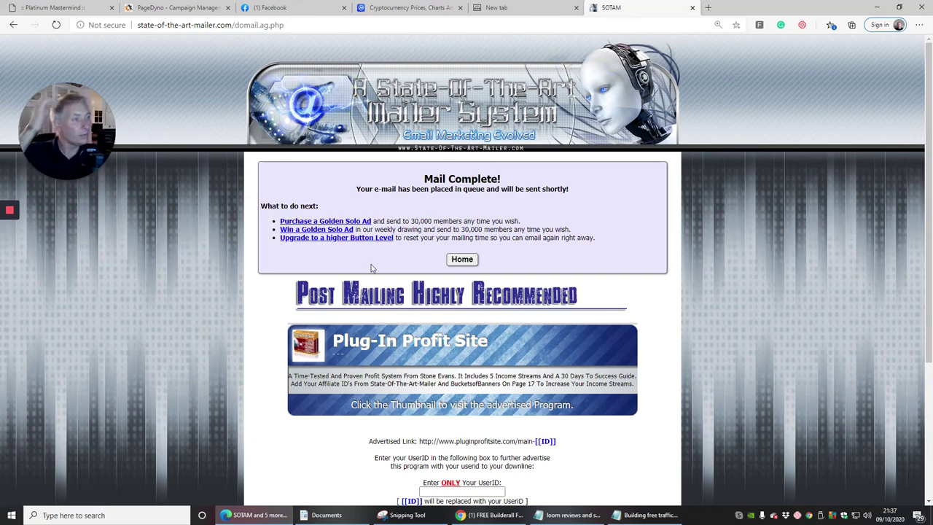
scroll(559, 221, "down", 3)
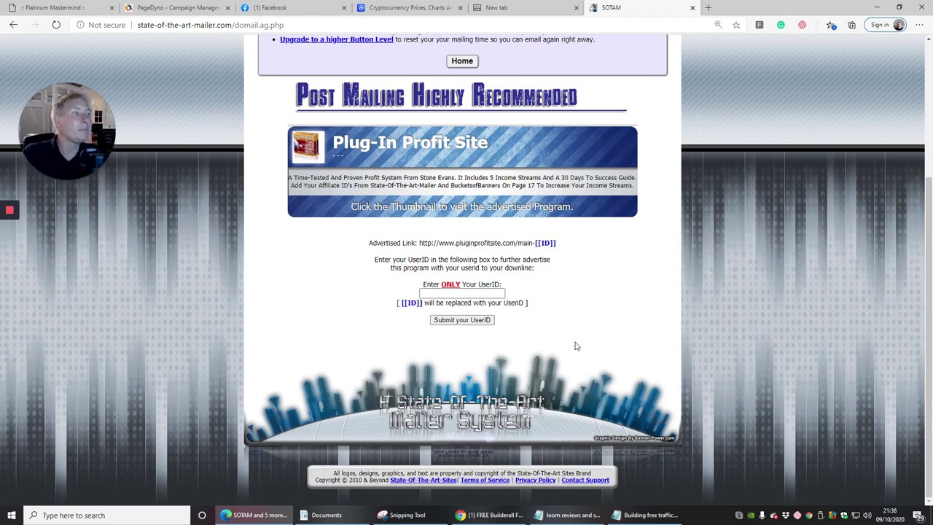
scroll(576, 281, "up", 3)
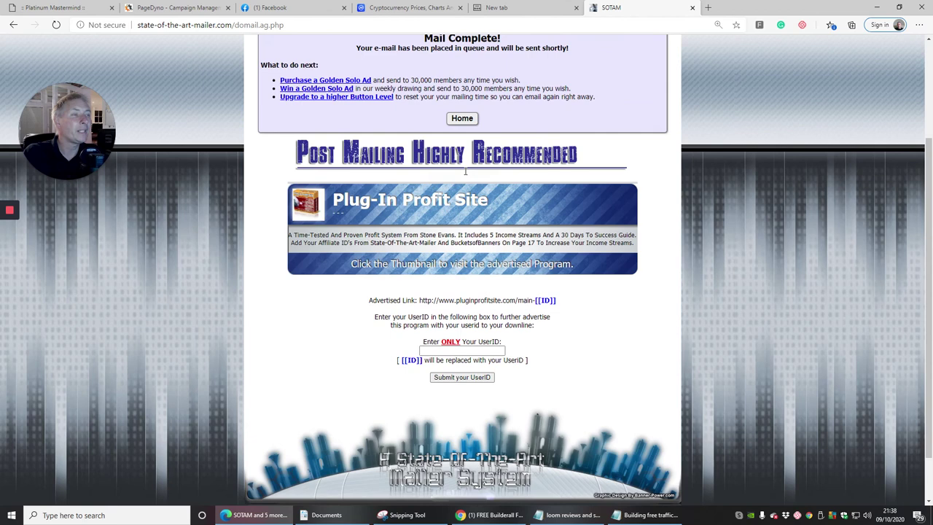